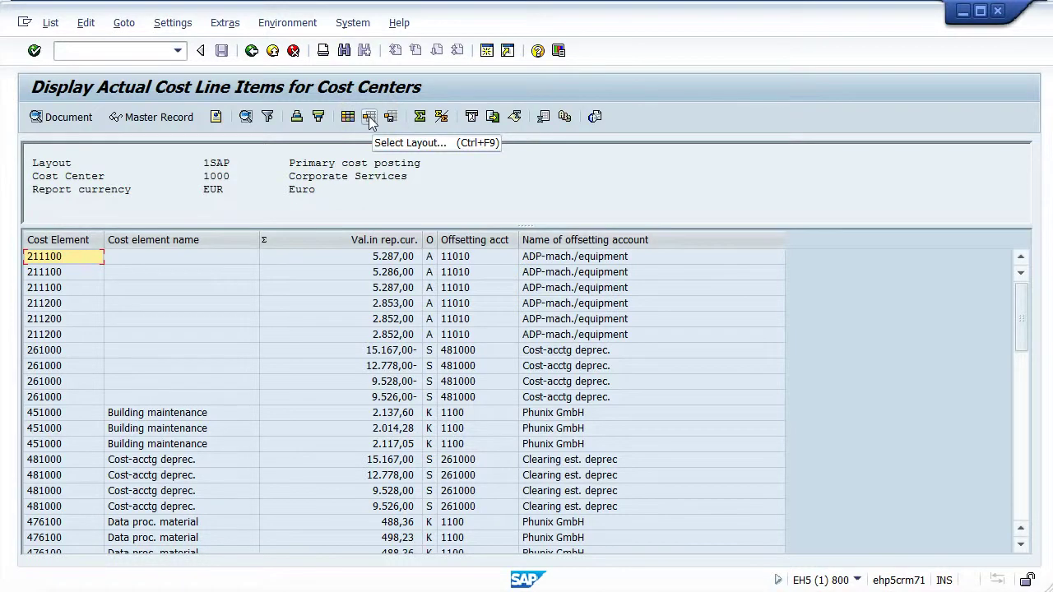
Review the available layouts with the layout setting All and apply the /DEFAULT Primary cost posting layout.
left_click(369, 116)
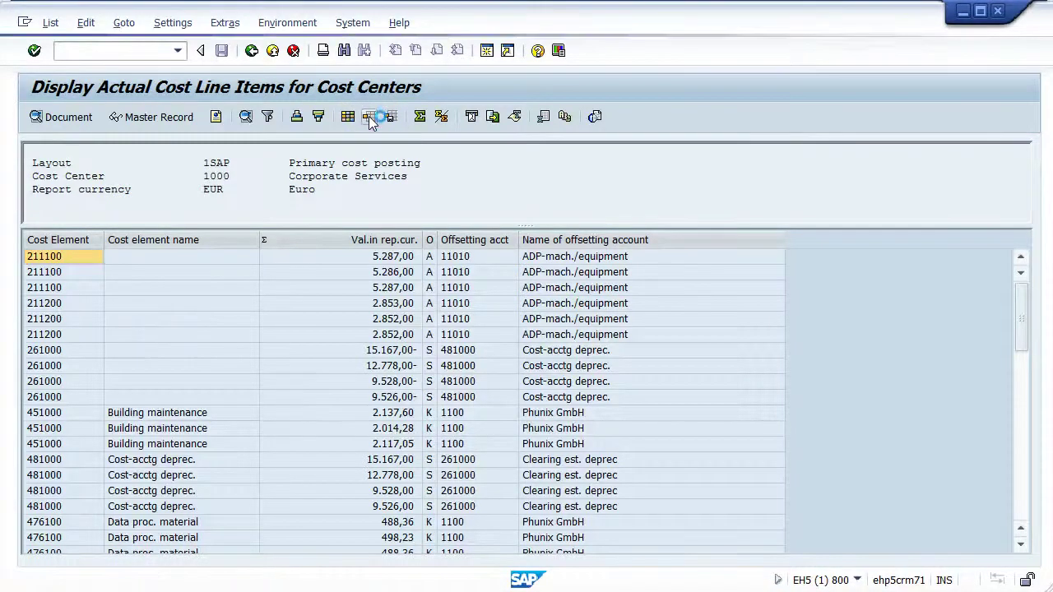
left_click_drag(160, 154, 359, 123)
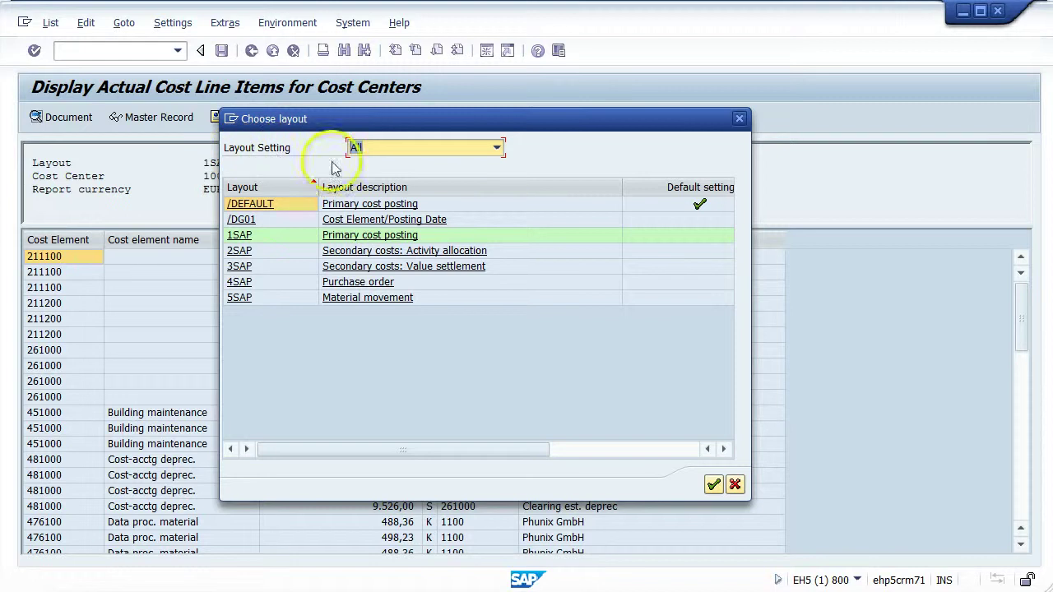
left_click(498, 149)
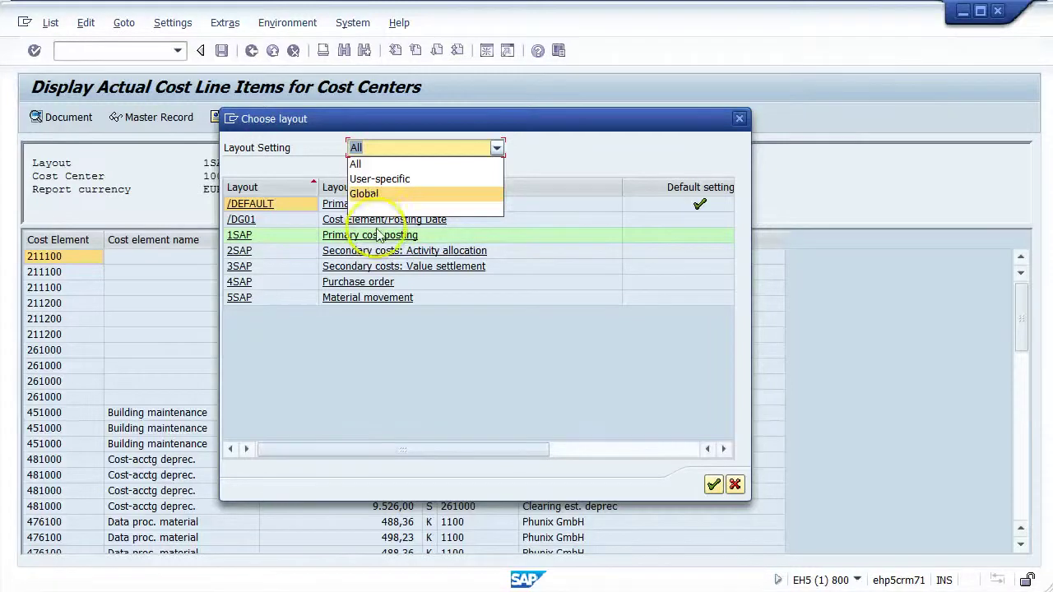
left_click(363, 166)
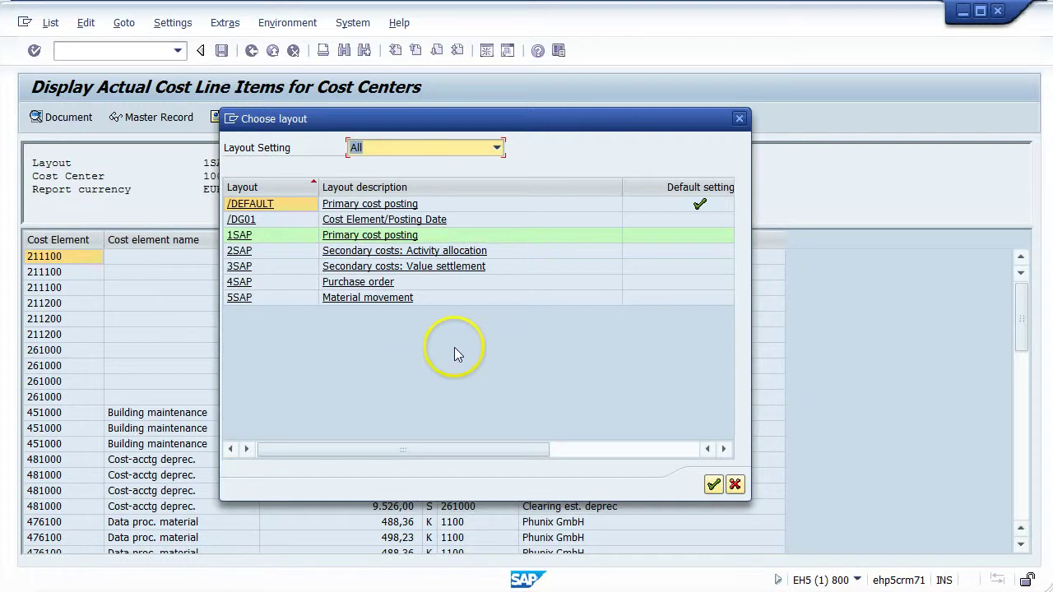
left_click(562, 296)
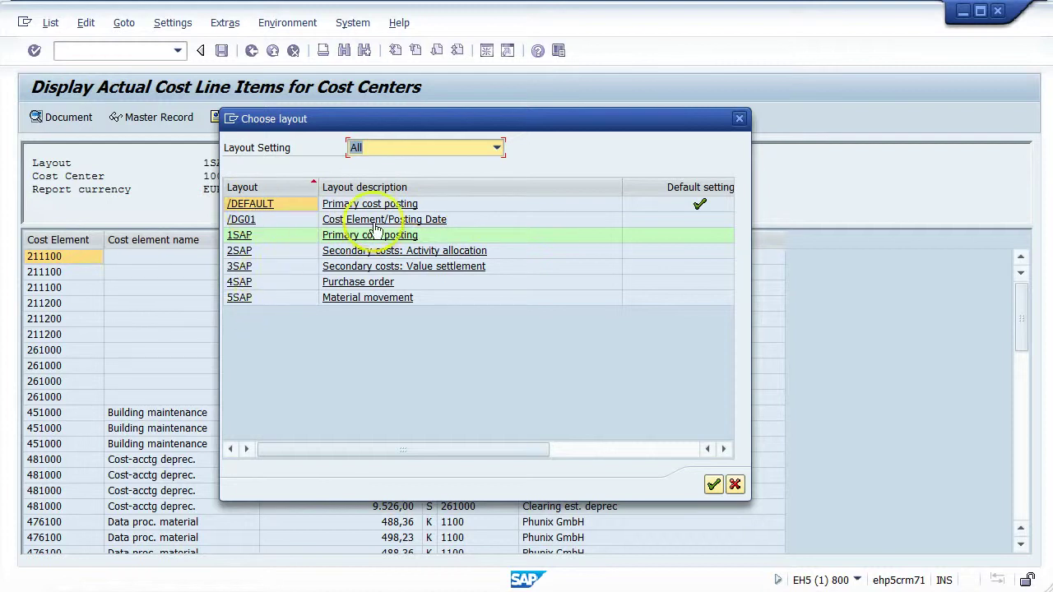
left_click(423, 204)
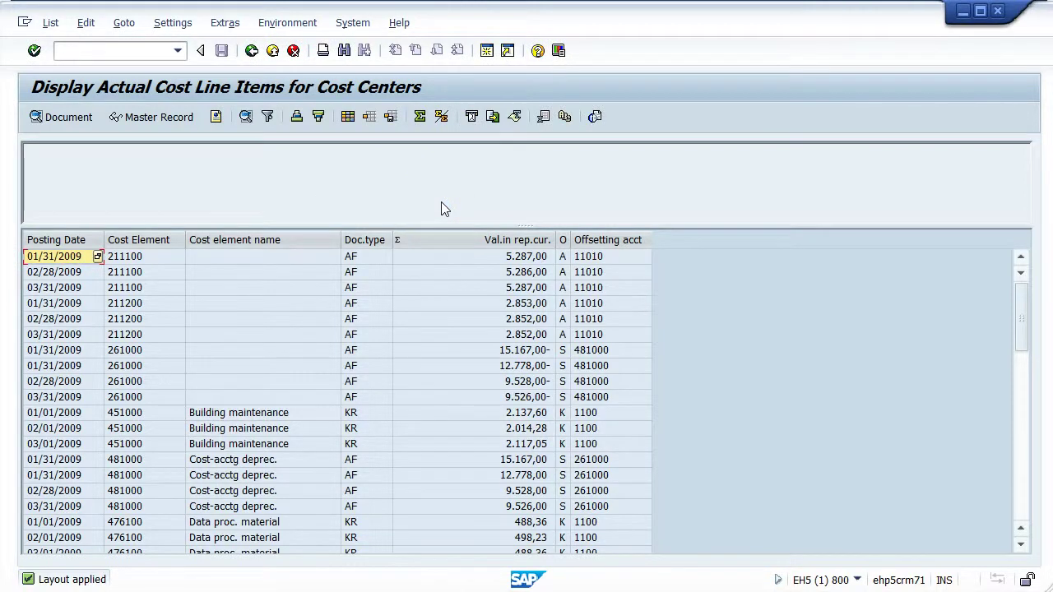
Switch the line item list to the 5SAP Material movement layout.
left_click(371, 121)
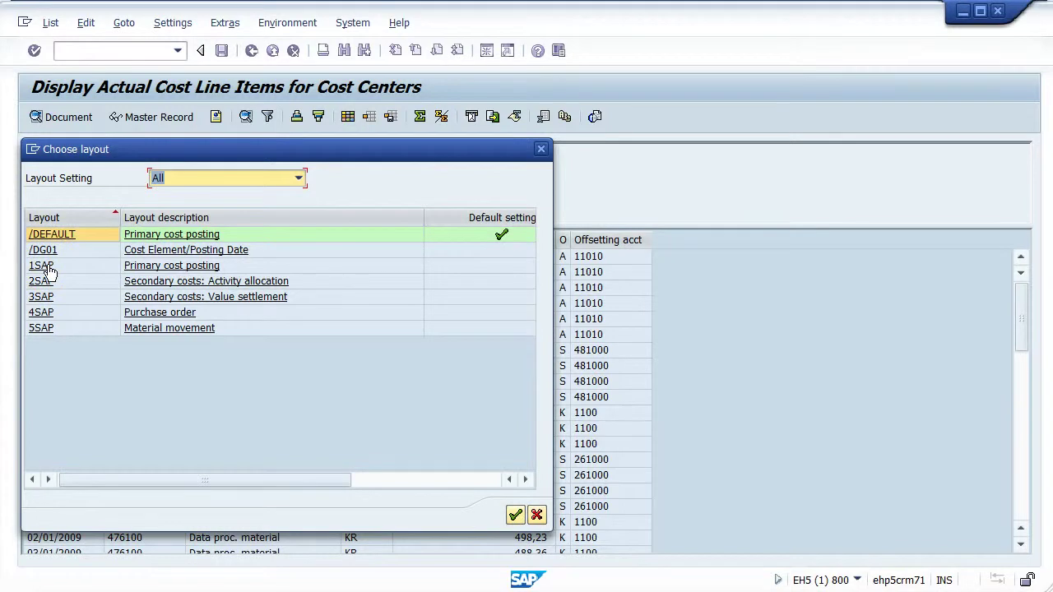
left_click_drag(70, 151, 462, 98)
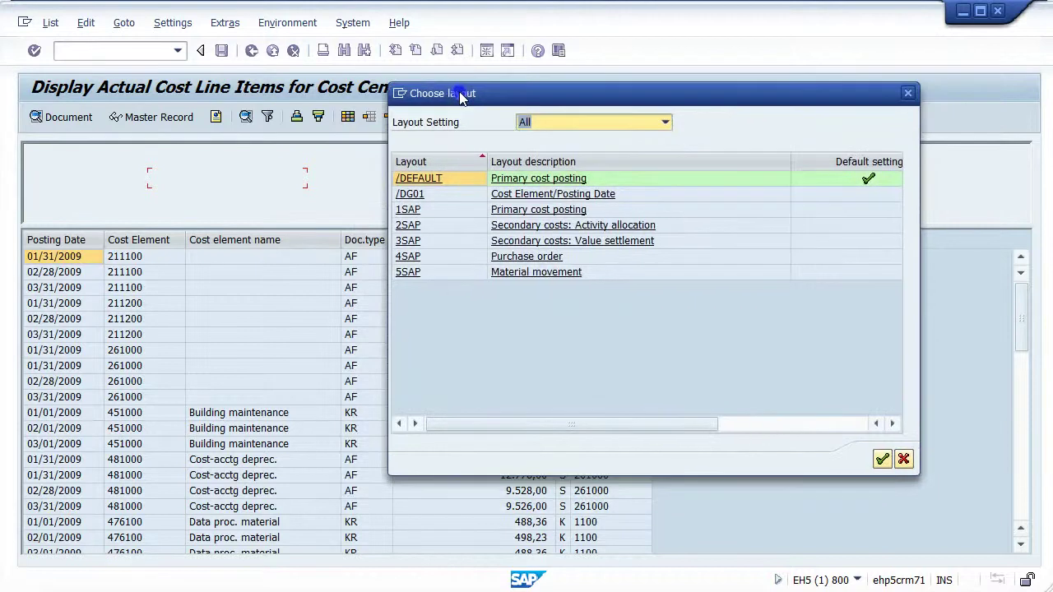
left_click(424, 202)
left_click(409, 280)
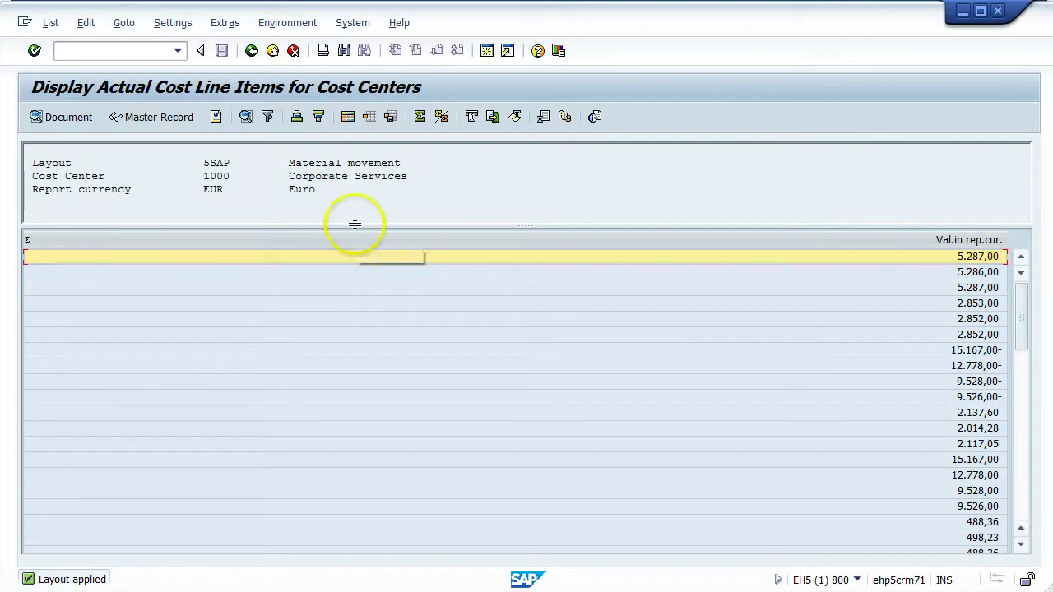
Apply the /DEFAULT layout again and subtotal the line items by Cost Element.
left_click(370, 117)
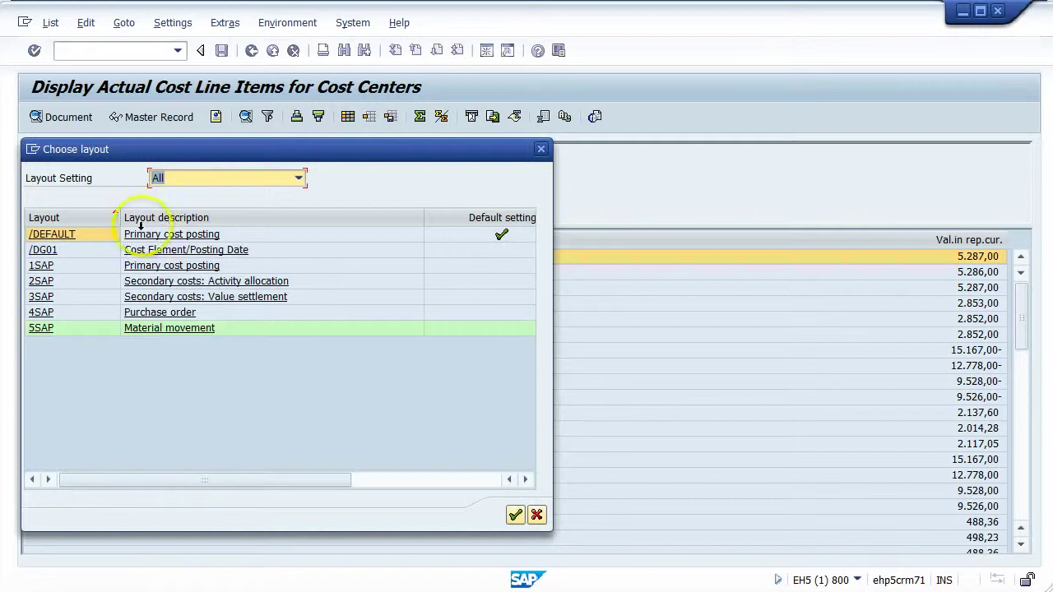
left_click(65, 236)
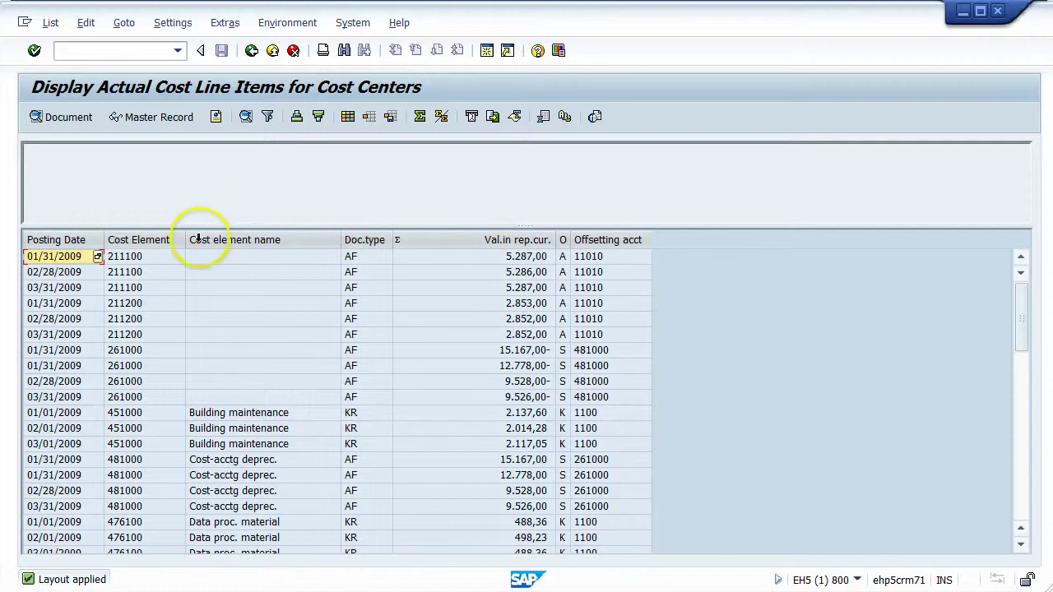
left_click(135, 240)
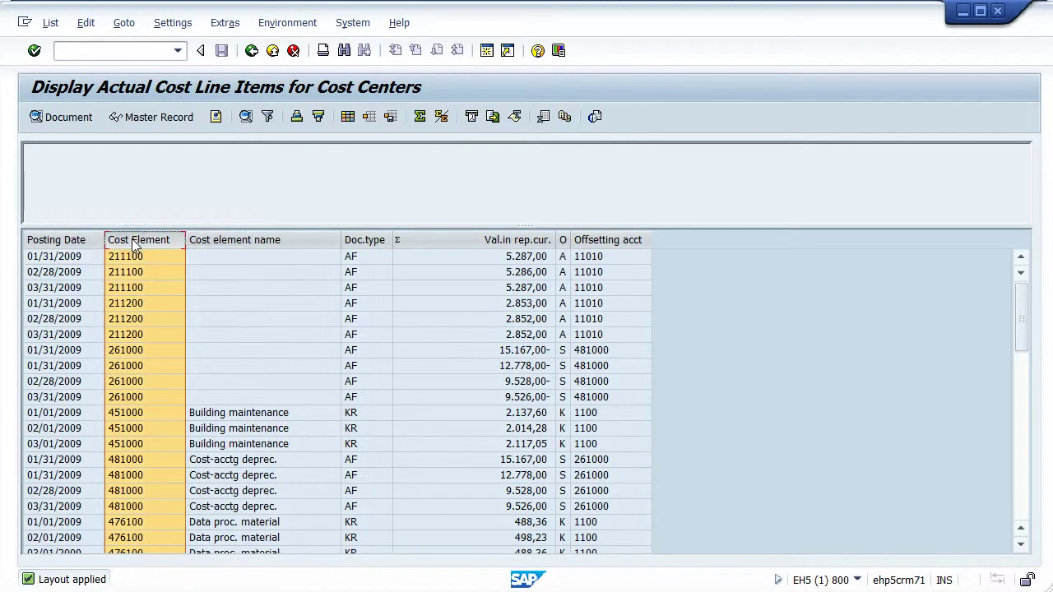
left_click(442, 117)
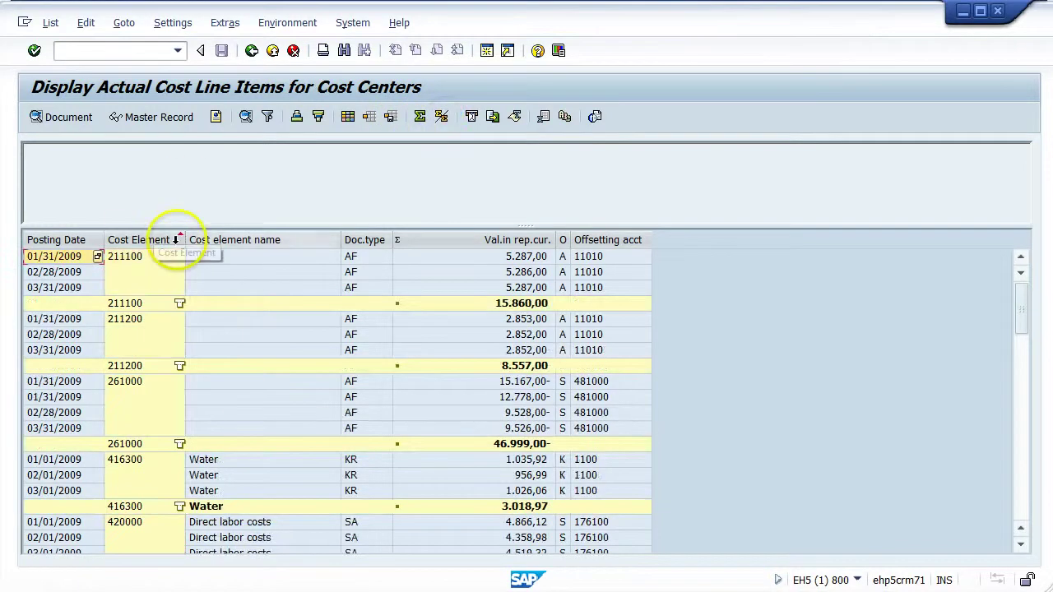
left_click(252, 257)
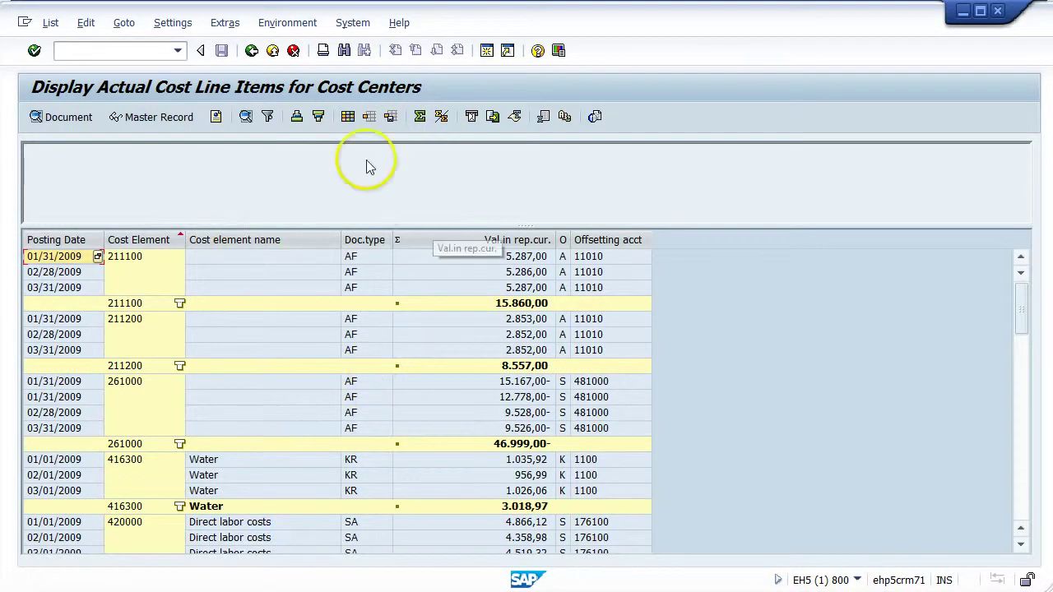
Add the Ref.document type column to the displayed columns of the current layout and apply the change.
left_click(347, 117)
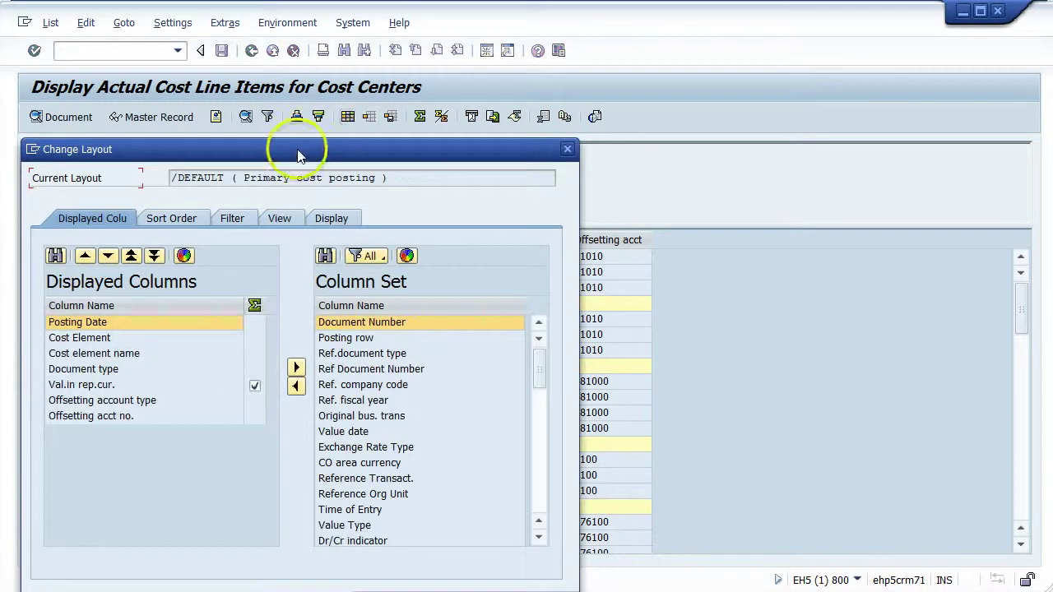
left_click_drag(283, 157, 444, 106)
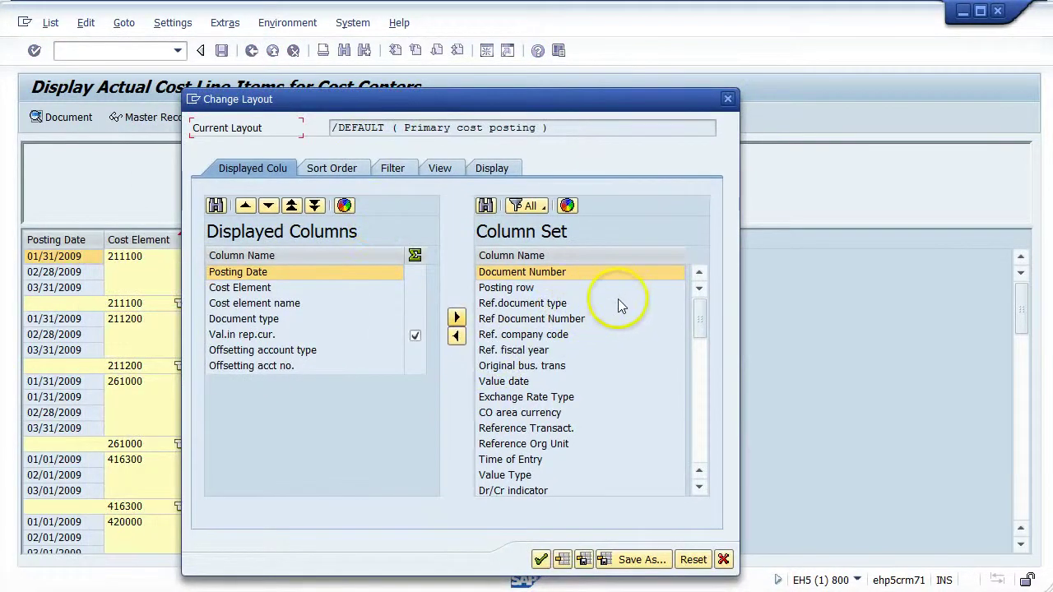
left_click(506, 303)
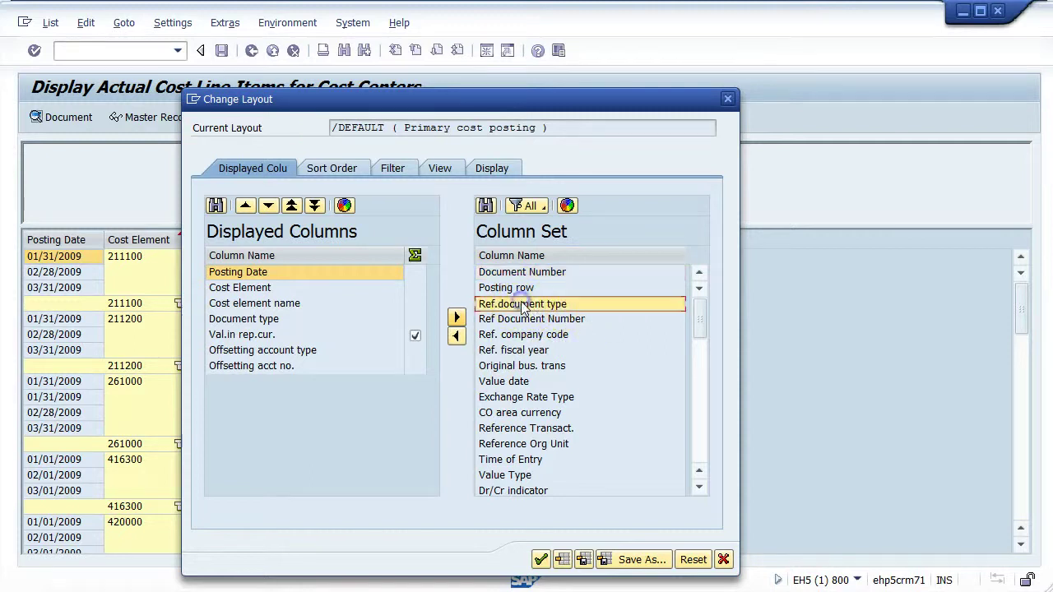
left_click(457, 336)
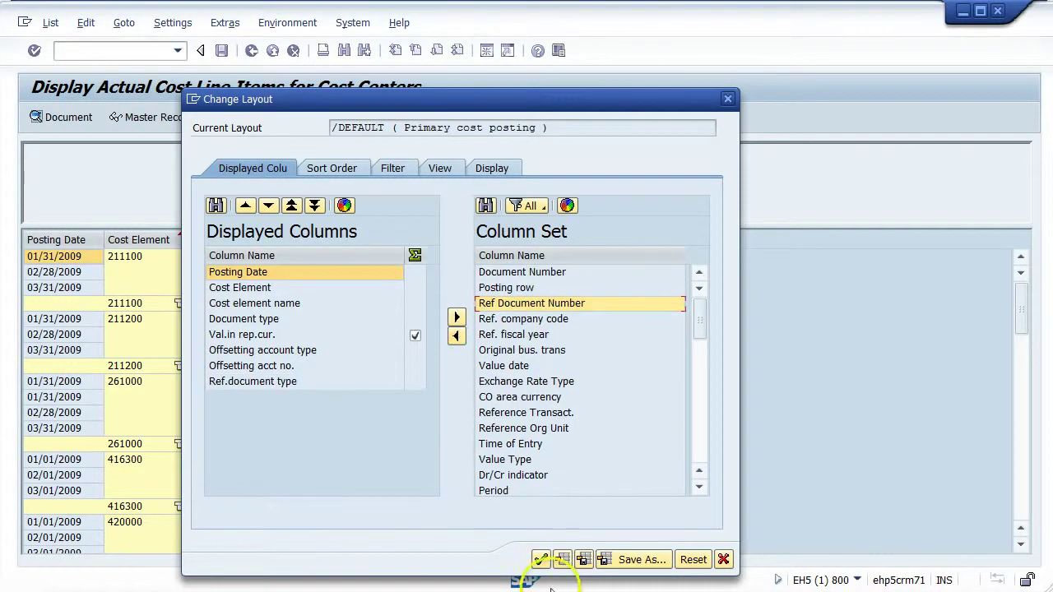
left_click(541, 559)
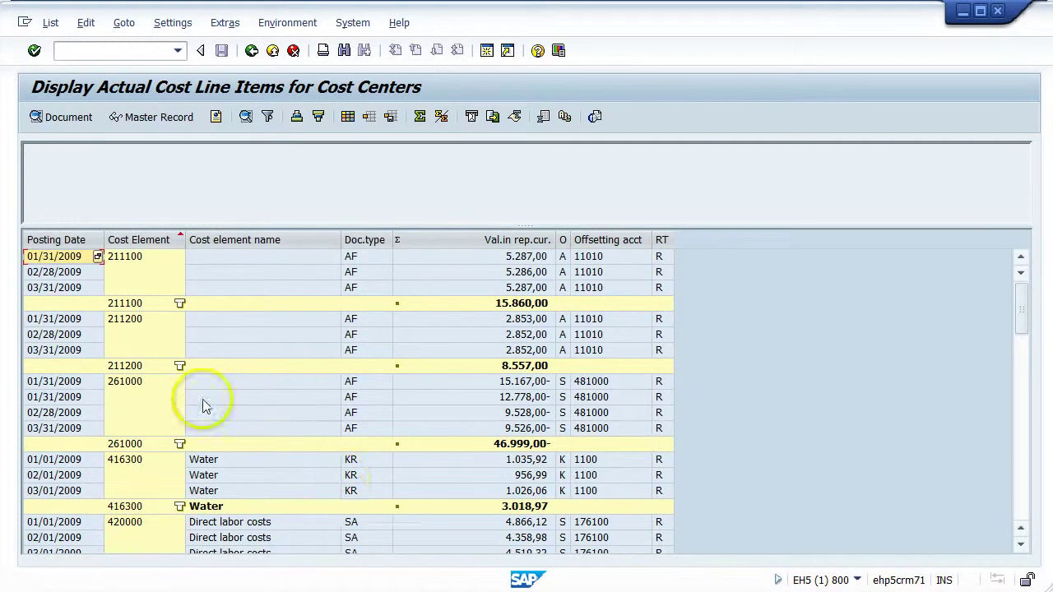
Set up a filter on the Cost Element column and open its multiple selection of single values.
scroll(258, 429, "down", 2)
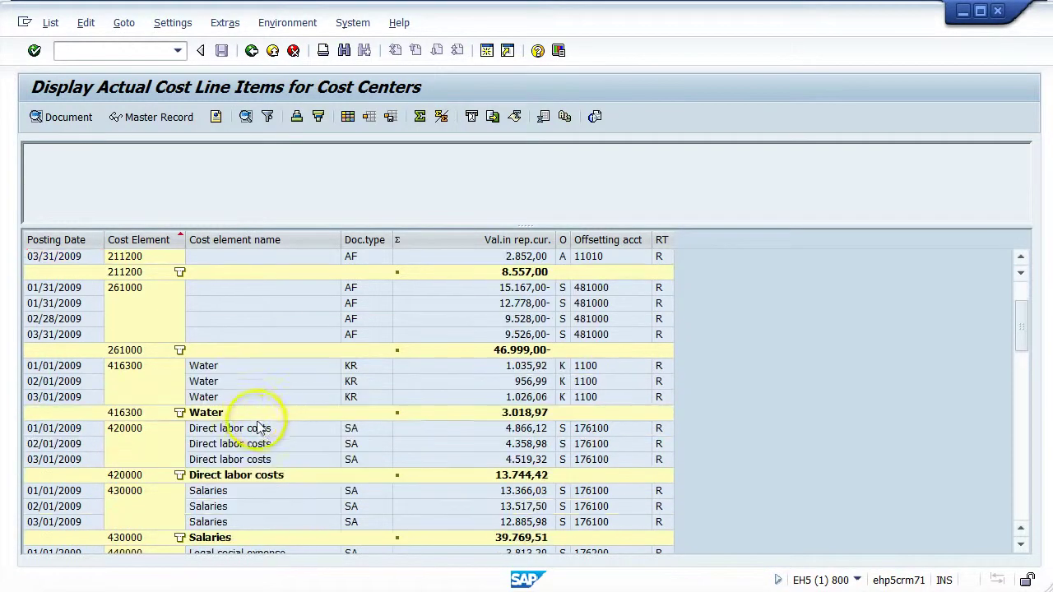
left_click(130, 433)
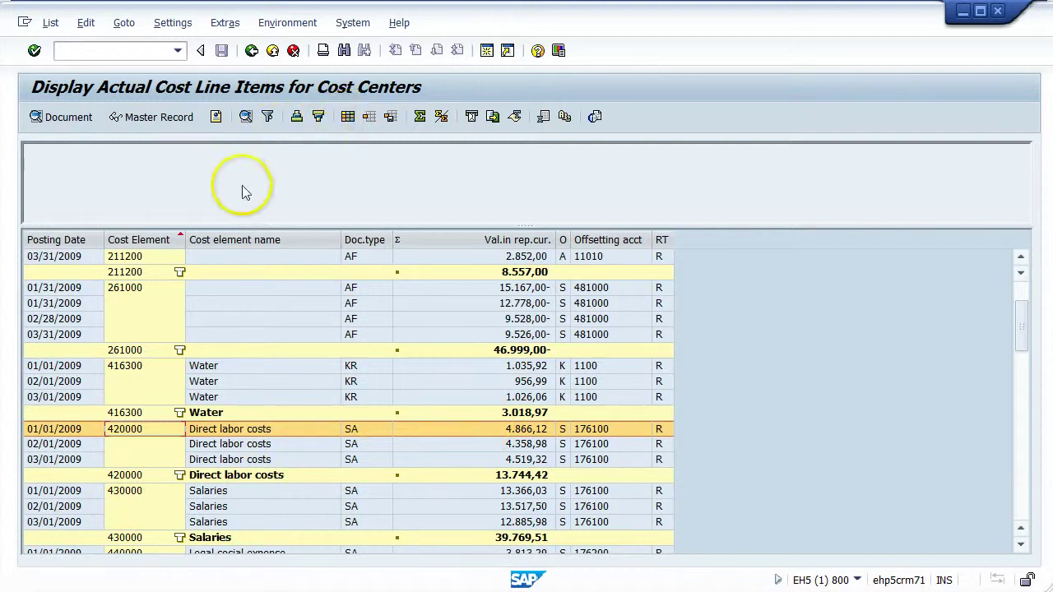
left_click(141, 238)
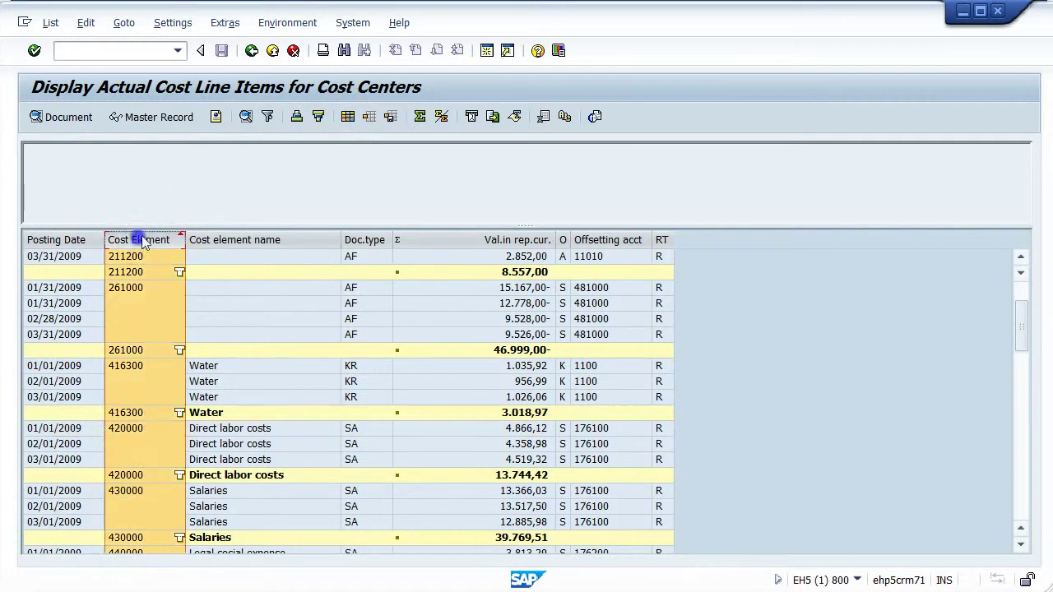
left_click(268, 116)
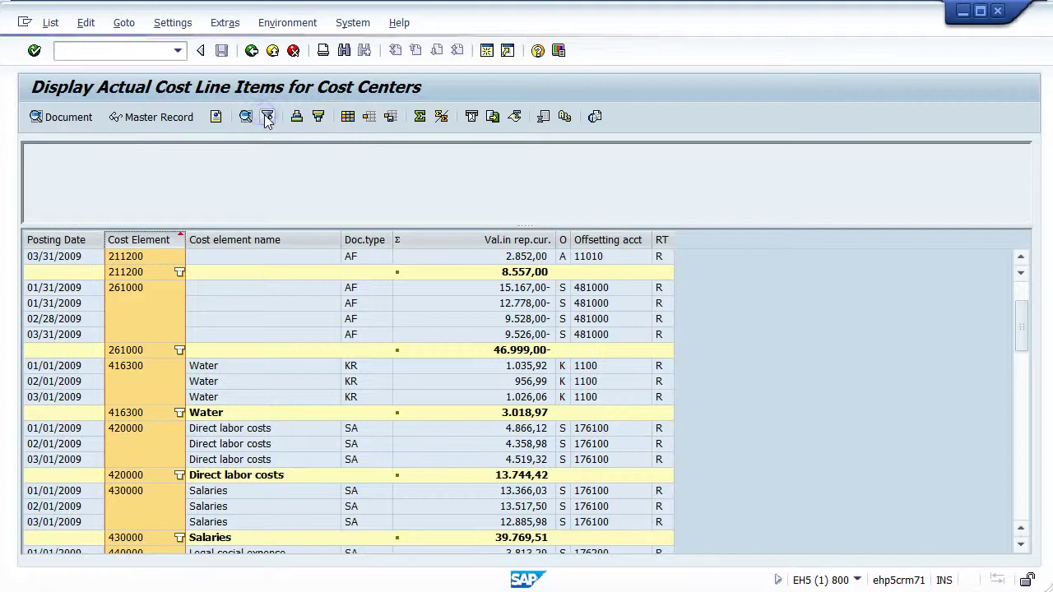
left_click_drag(209, 176, 436, 132)
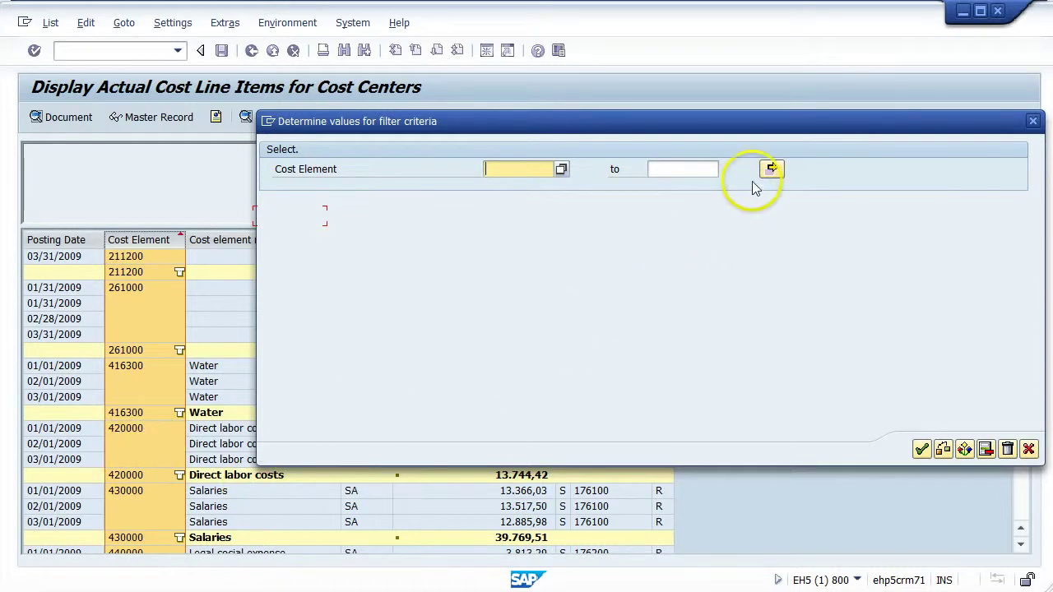
left_click(771, 170)
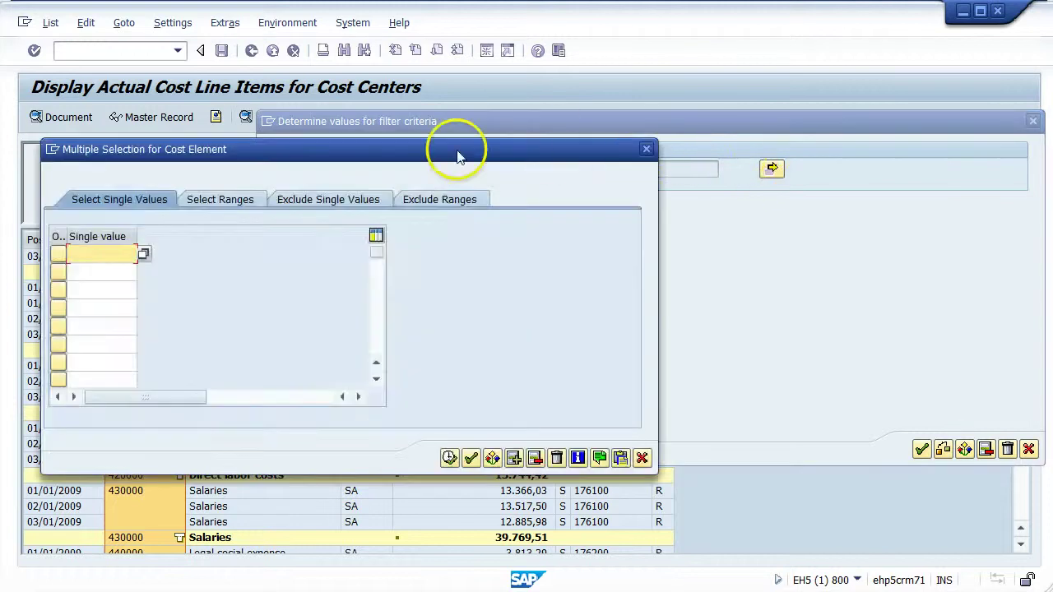
left_click_drag(352, 161, 619, 155)
Enter cost elements 420000 and 430000 as single values and apply the filter to the line items.
left_click(362, 245)
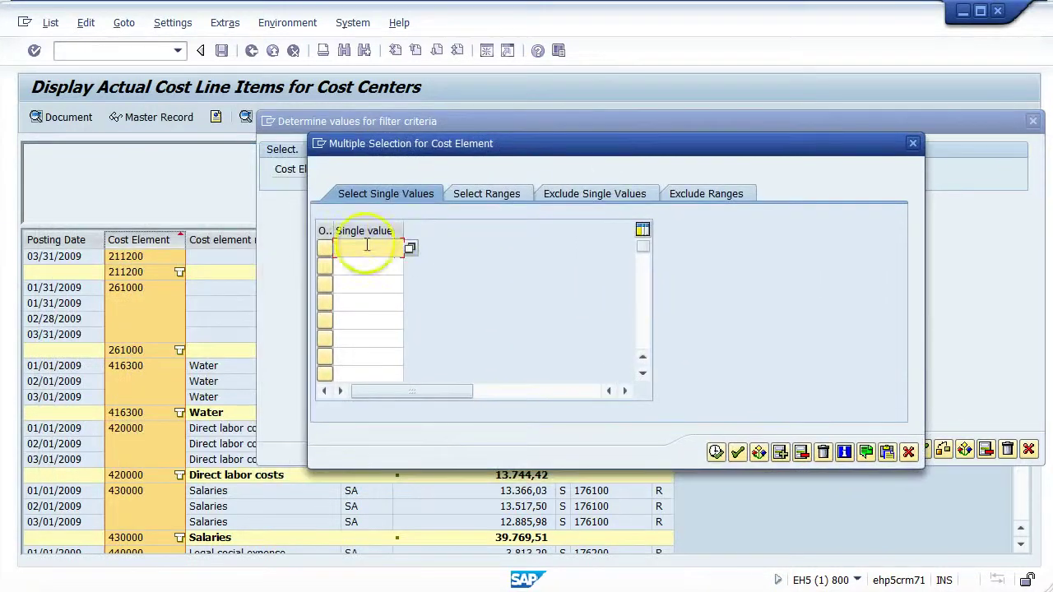
type("420")
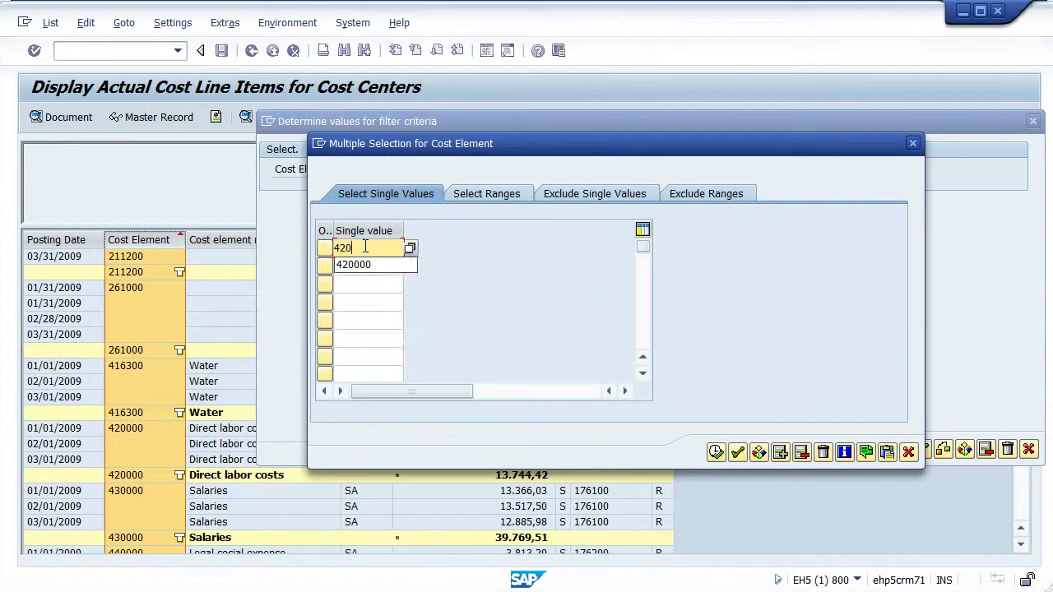
type("000")
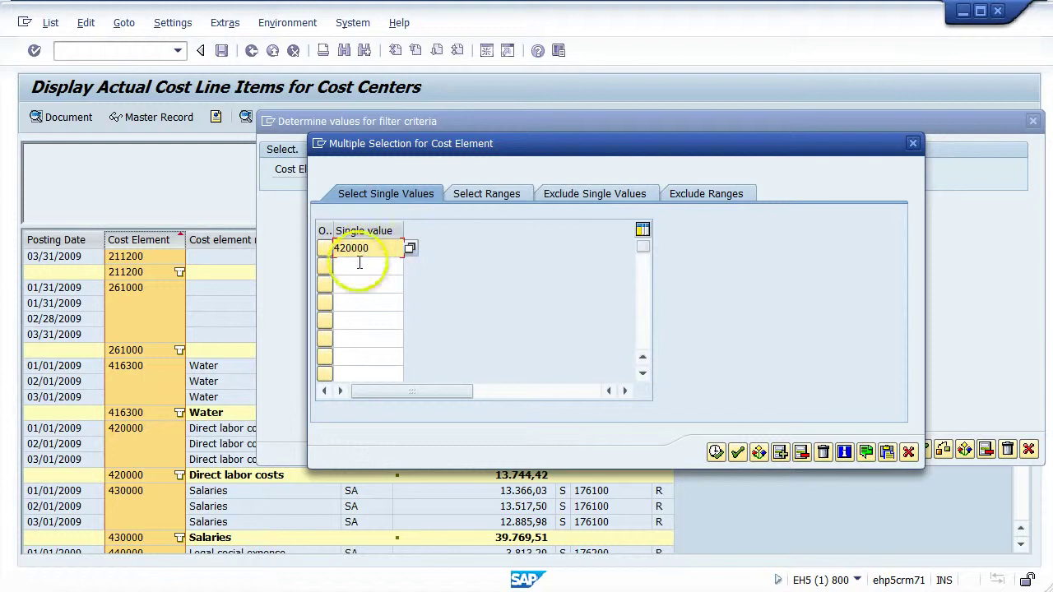
left_click(350, 265)
type("43")
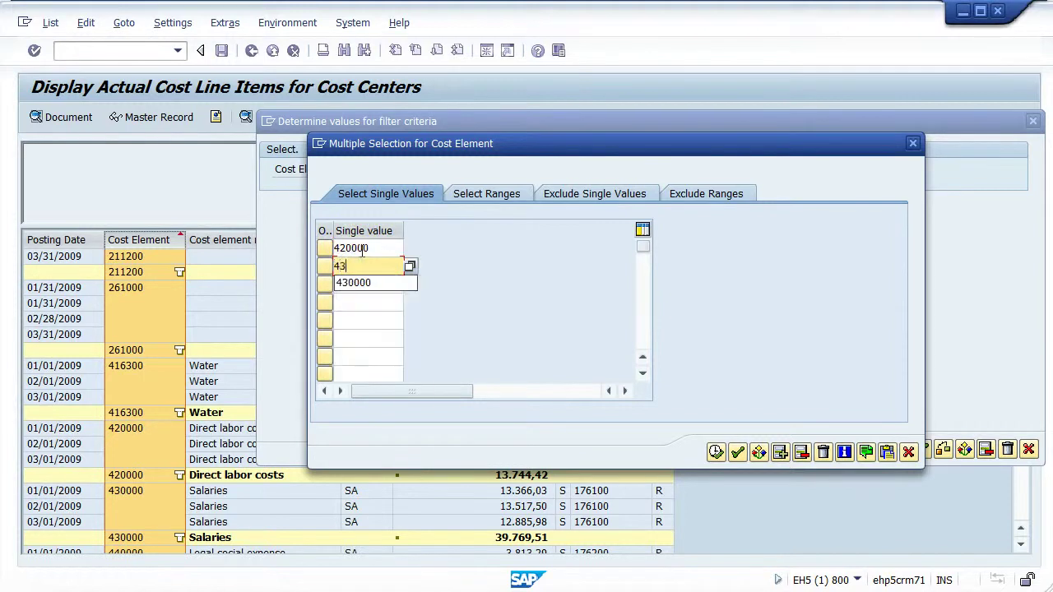
type("0000")
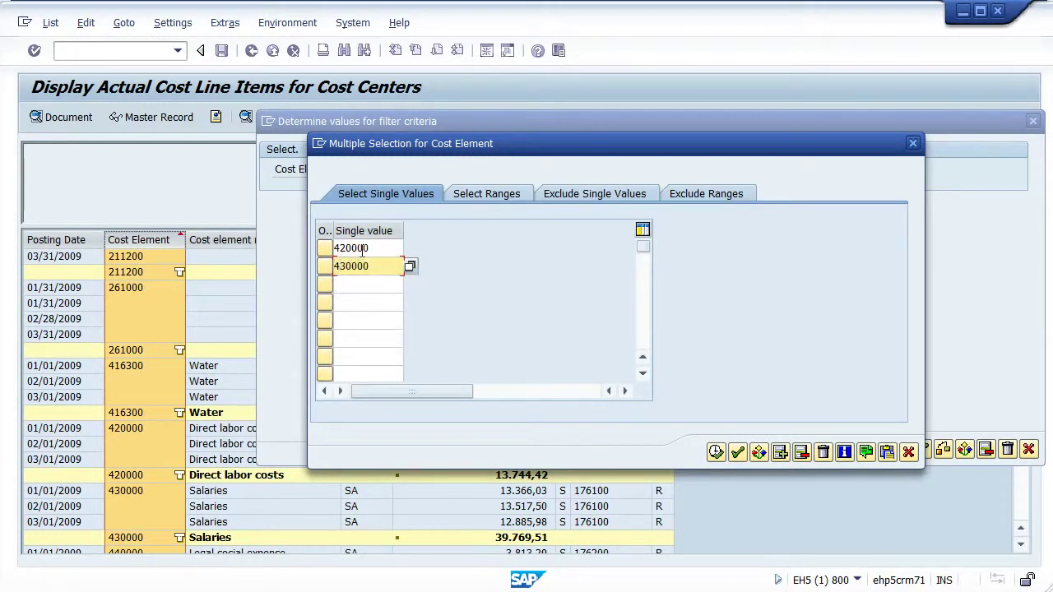
left_click(716, 452)
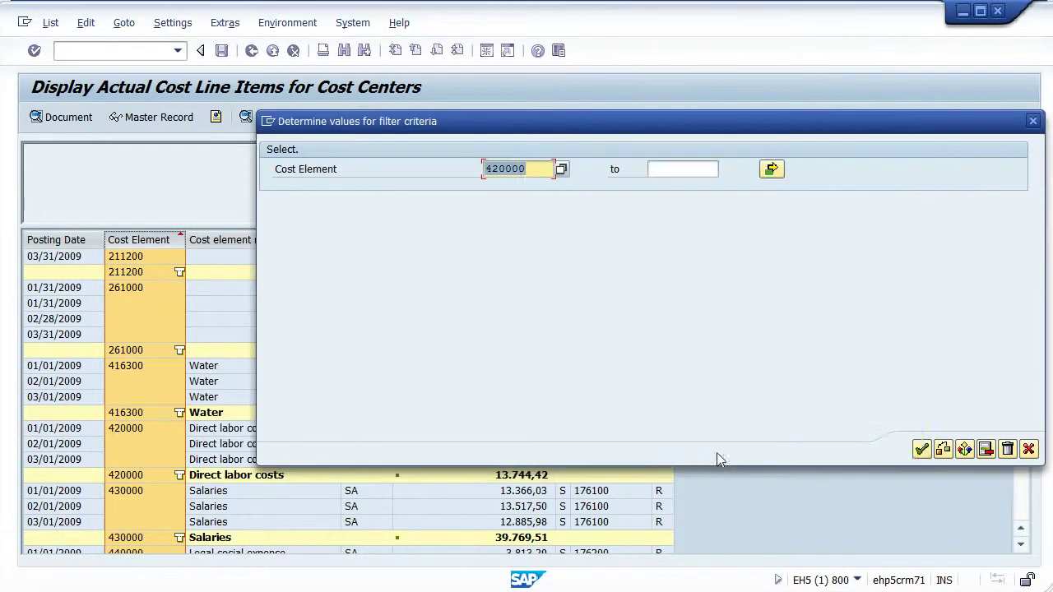
left_click(921, 449)
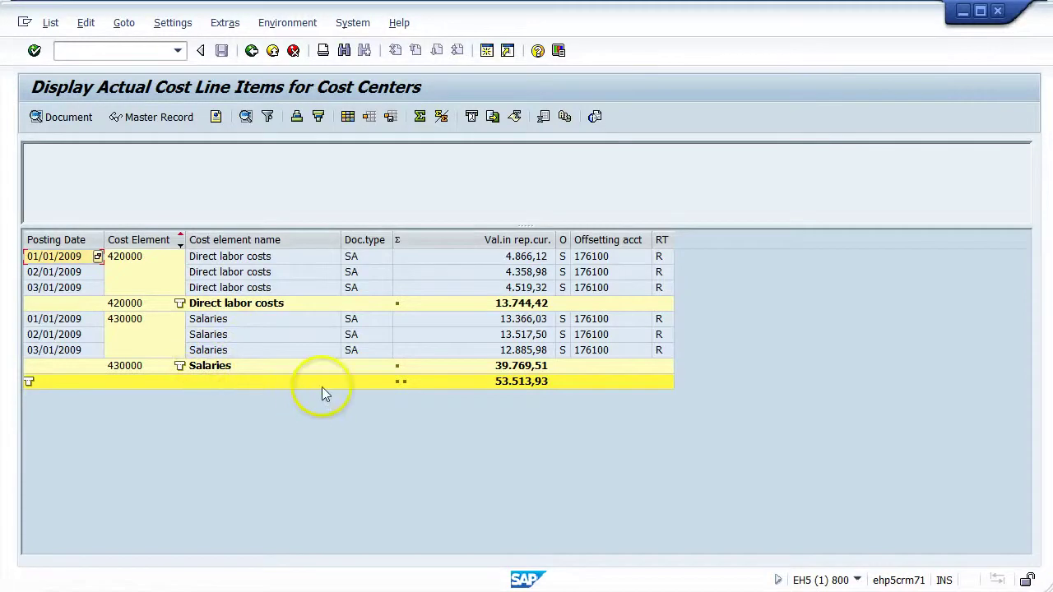
Start saving the current layout as a new layout /dir_lab_sal with the name "Only direct labor costs and salaries".
left_click(391, 118)
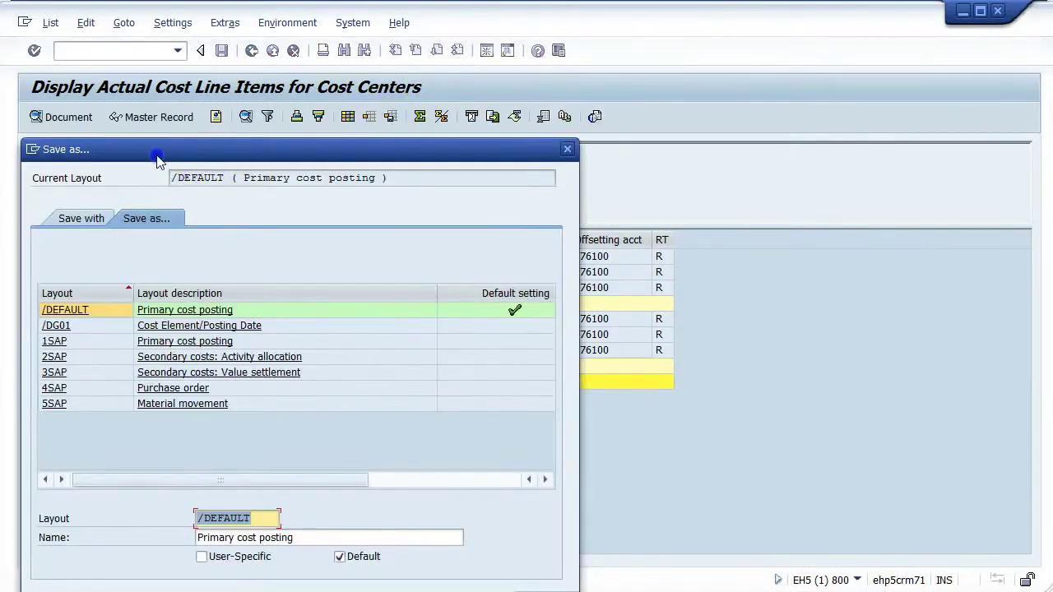
left_click_drag(157, 157, 489, 66)
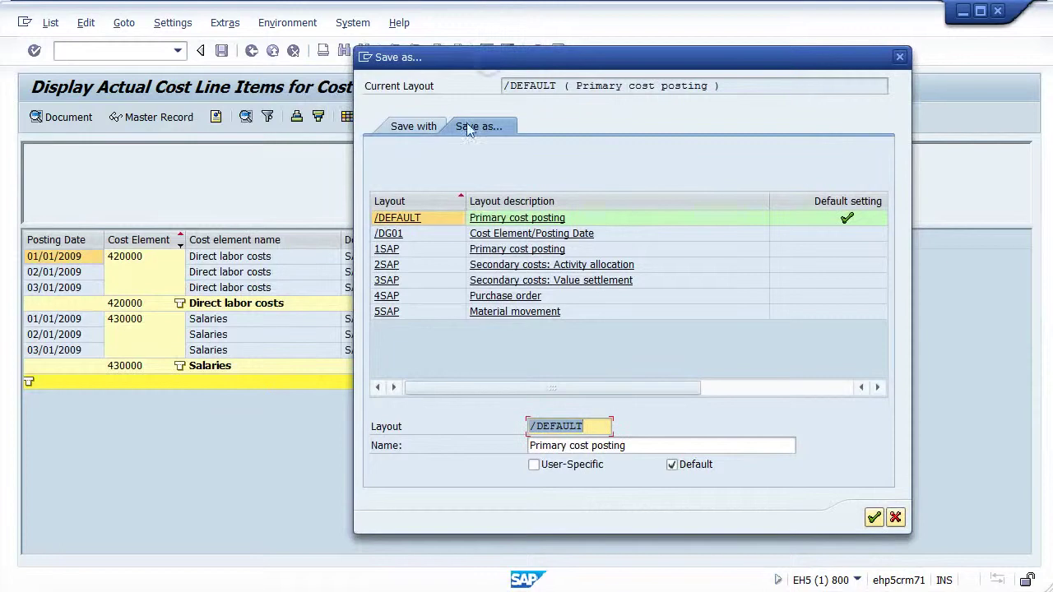
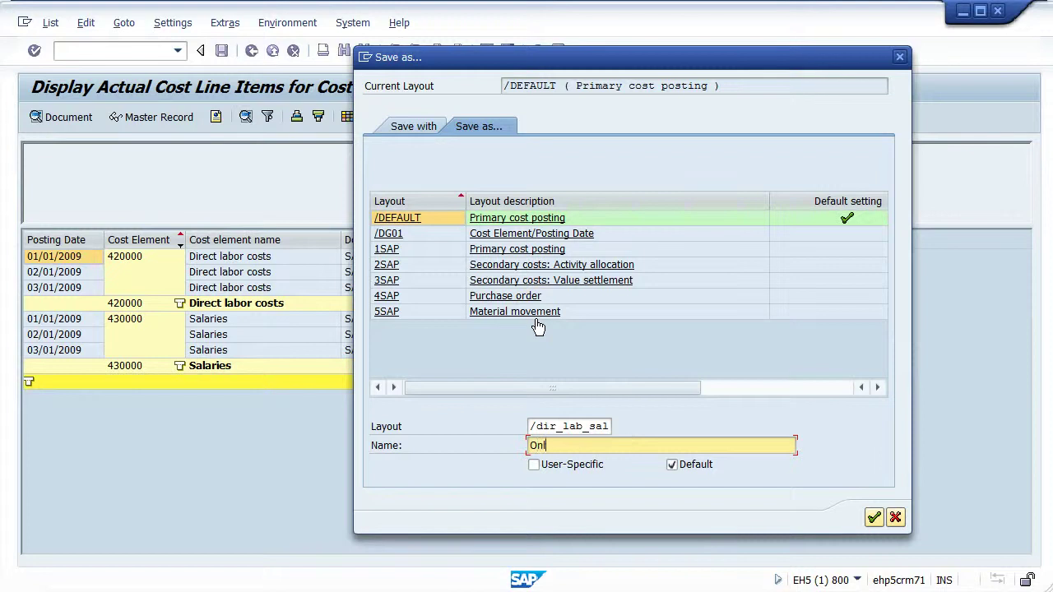
type("labor costs and ")
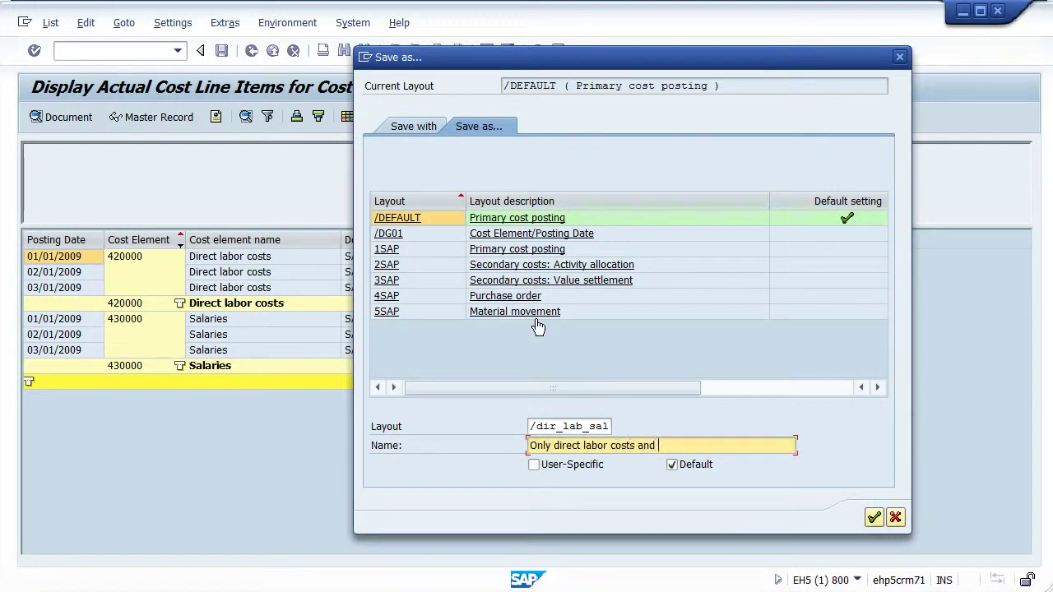
type("salaries")
Turn off the Default setting, leave the layout non-user-specific, and save it.
left_click(536, 466)
left_click(534, 473)
left_click(673, 476)
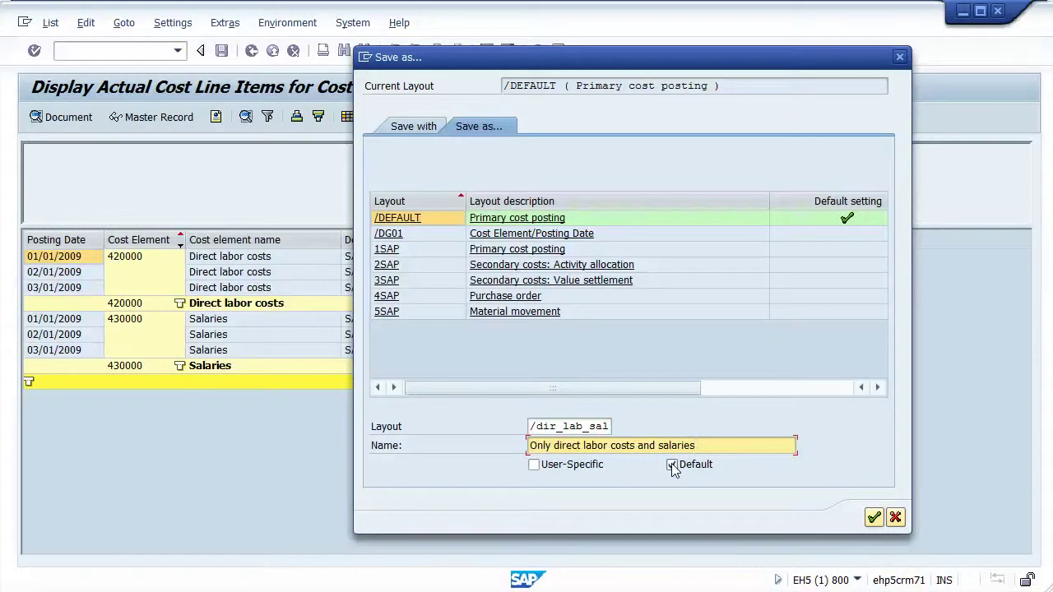
left_click(678, 473)
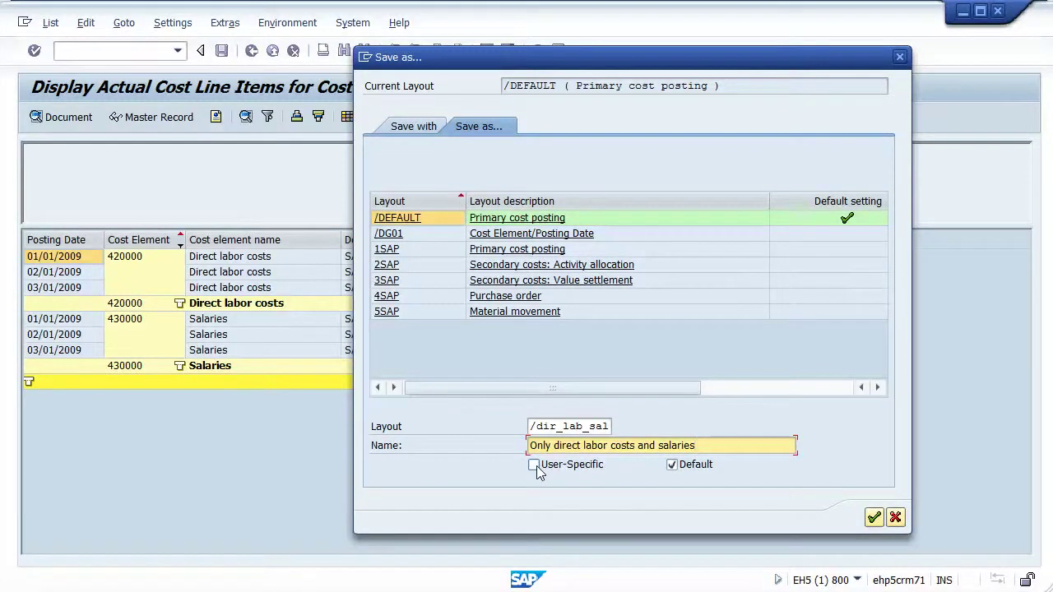
left_click(671, 465)
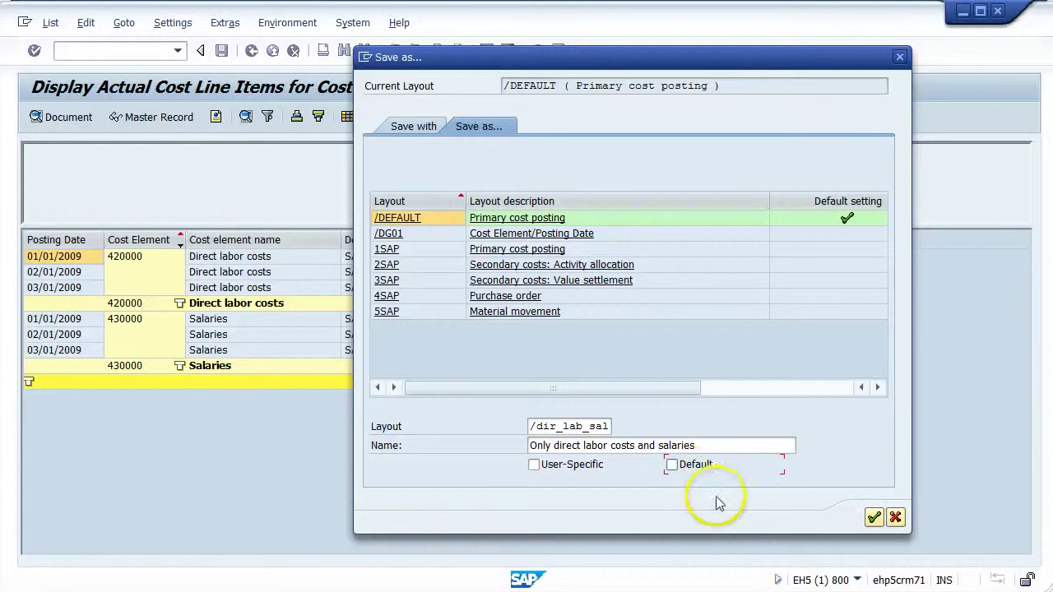
left_click(873, 517)
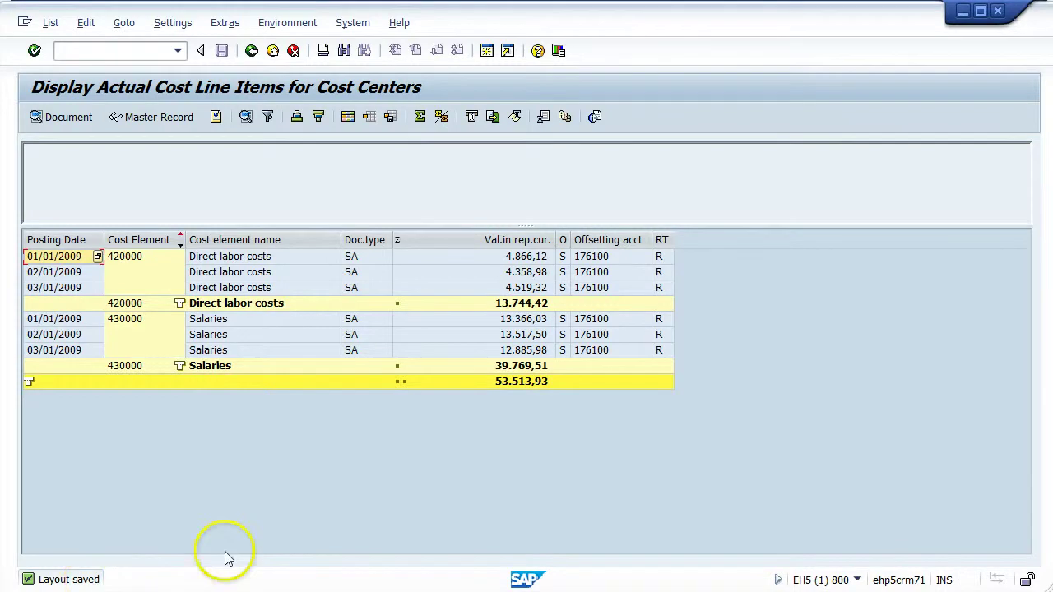
Switch the line items to the /DEFAULT layout and back to the saved /DIR_LAB_SAL layout.
left_click(370, 118)
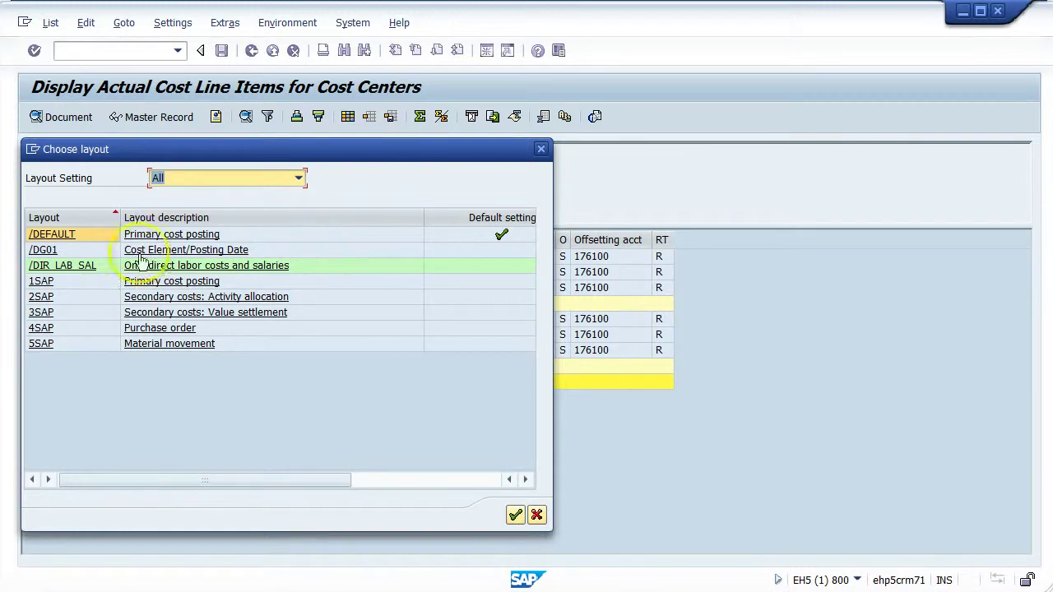
left_click(57, 235)
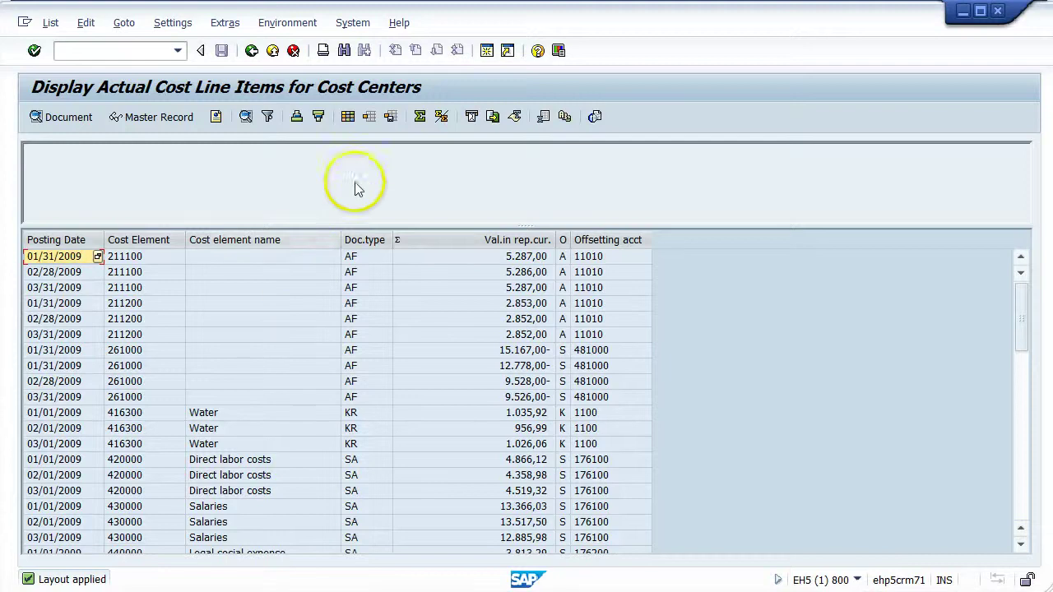
left_click(368, 117)
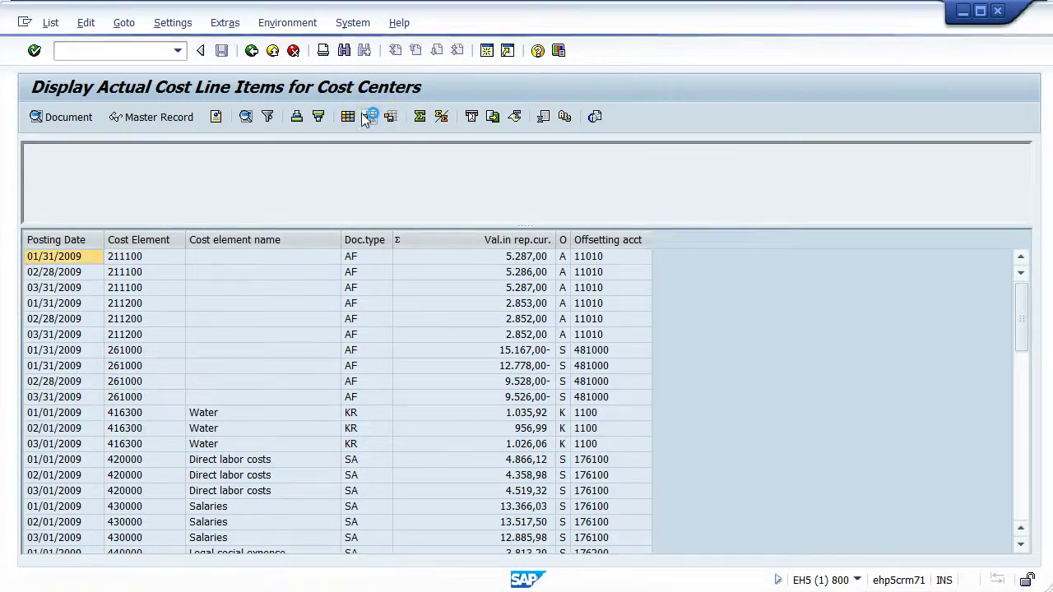
left_click(70, 267)
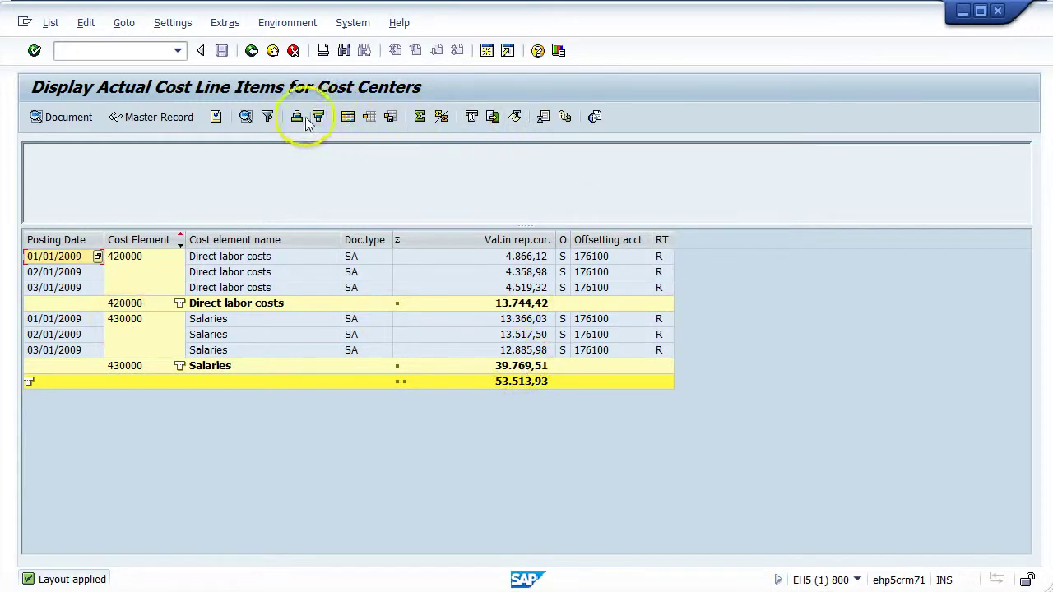
Remove 430000 from the single values of the Cost Element filter and apply the filter with only 420000.
left_click(118, 238)
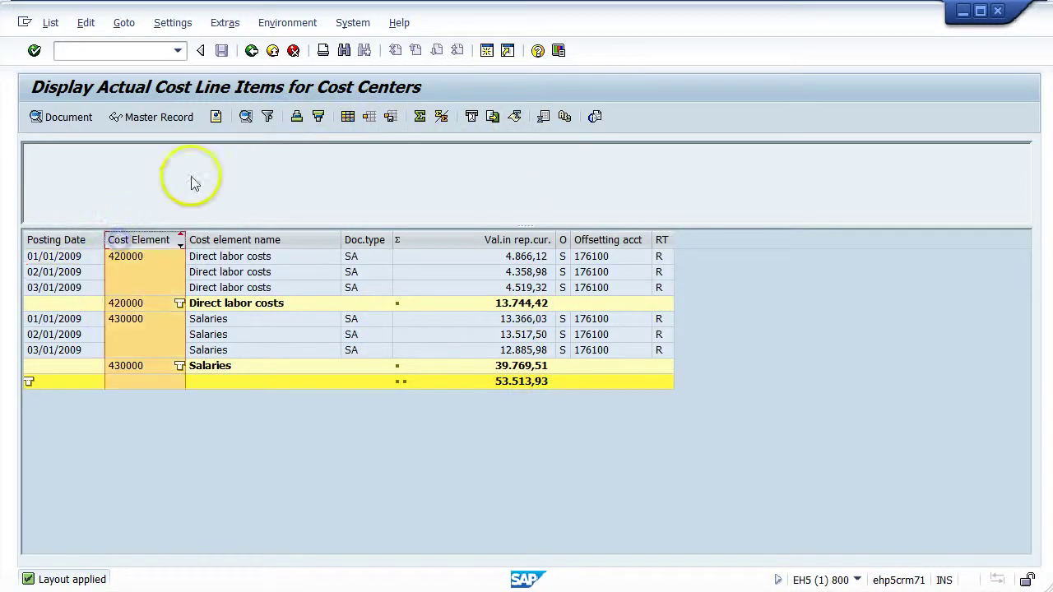
left_click(268, 118)
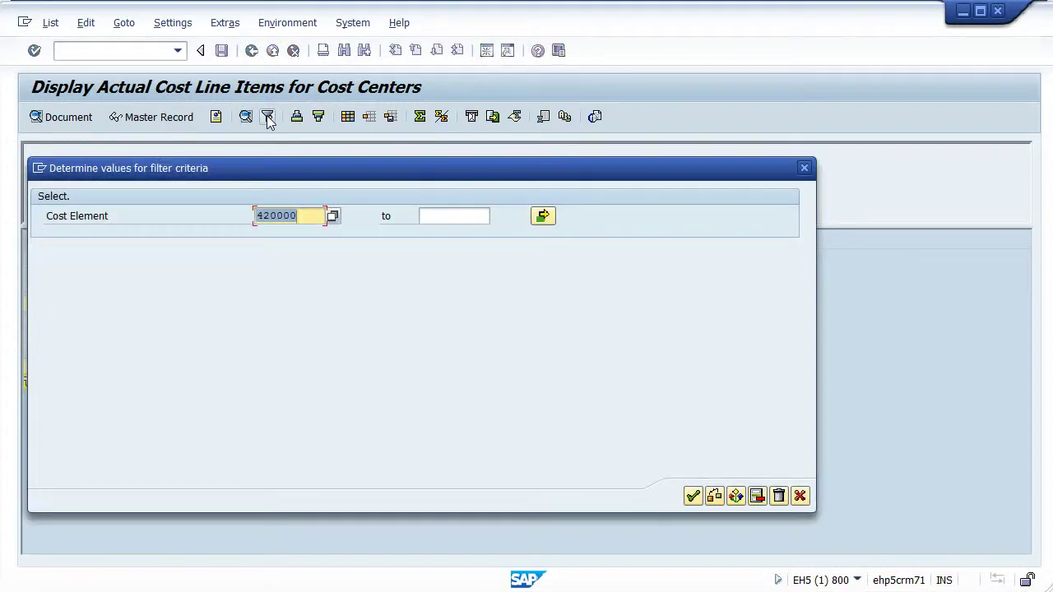
left_click(542, 215)
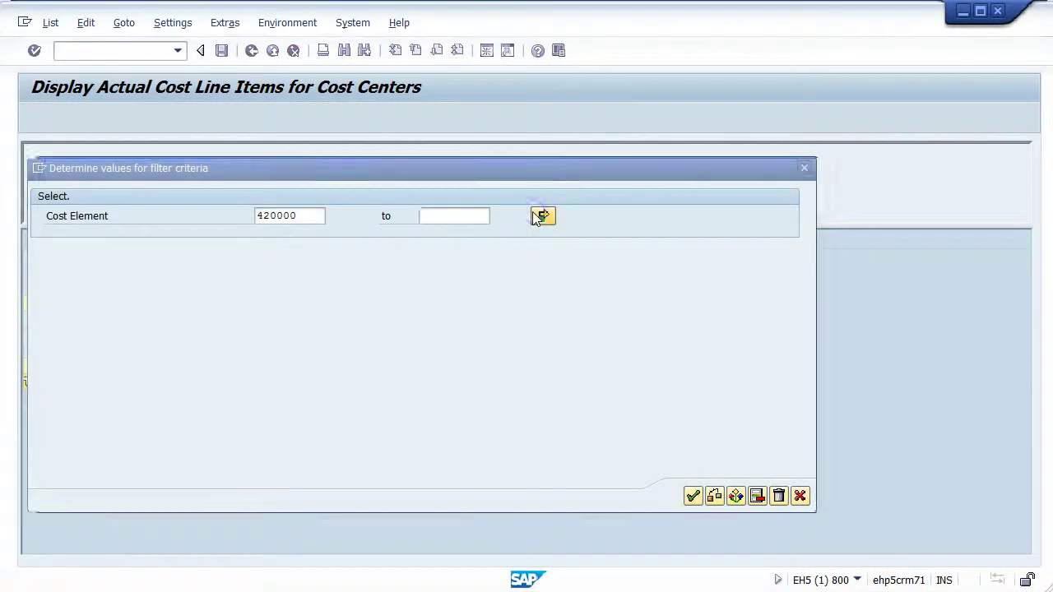
left_click(115, 273)
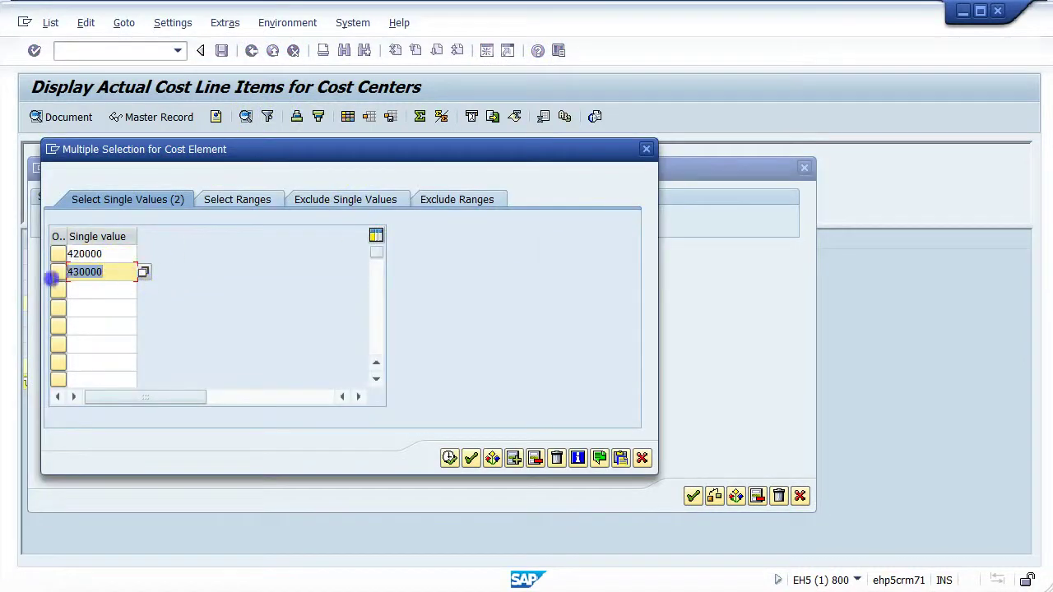
key("Delete")
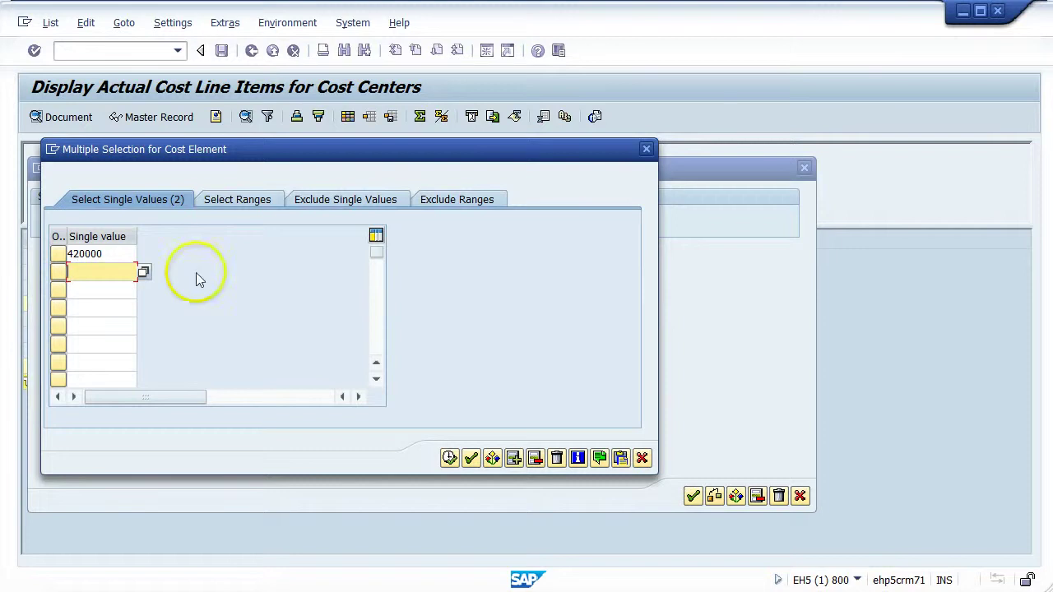
left_click(450, 458)
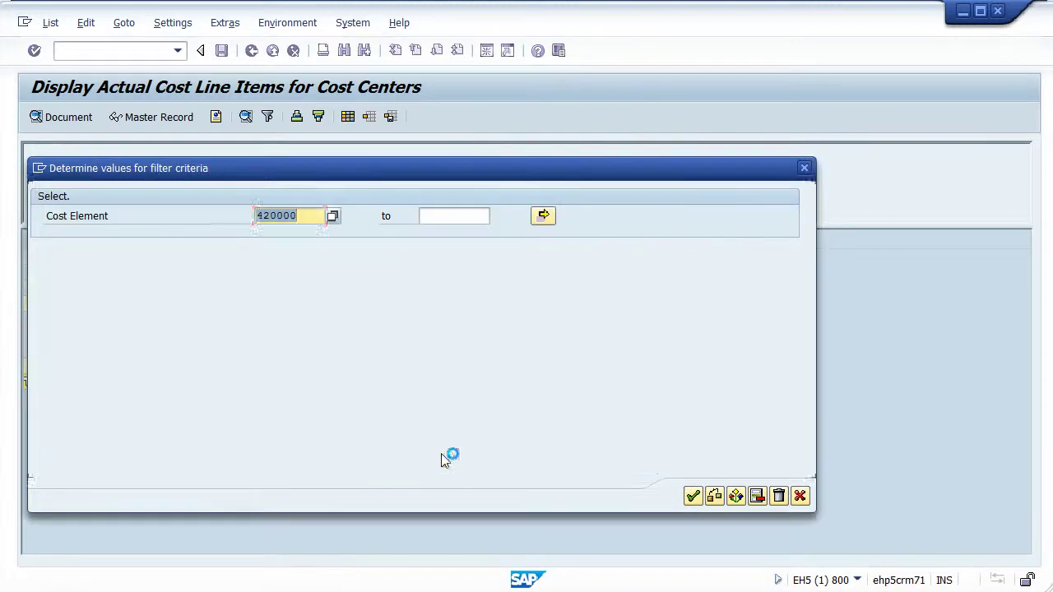
left_click(691, 496)
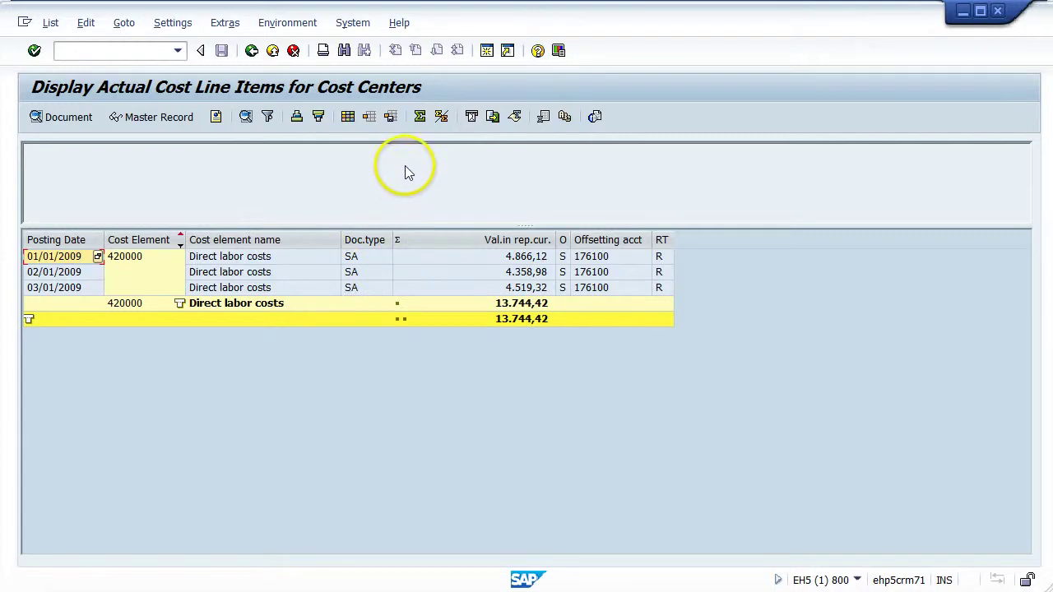
Start saving the filtered list as another layout and shorten the layout ID to /DIR_LAB.
left_click(390, 116)
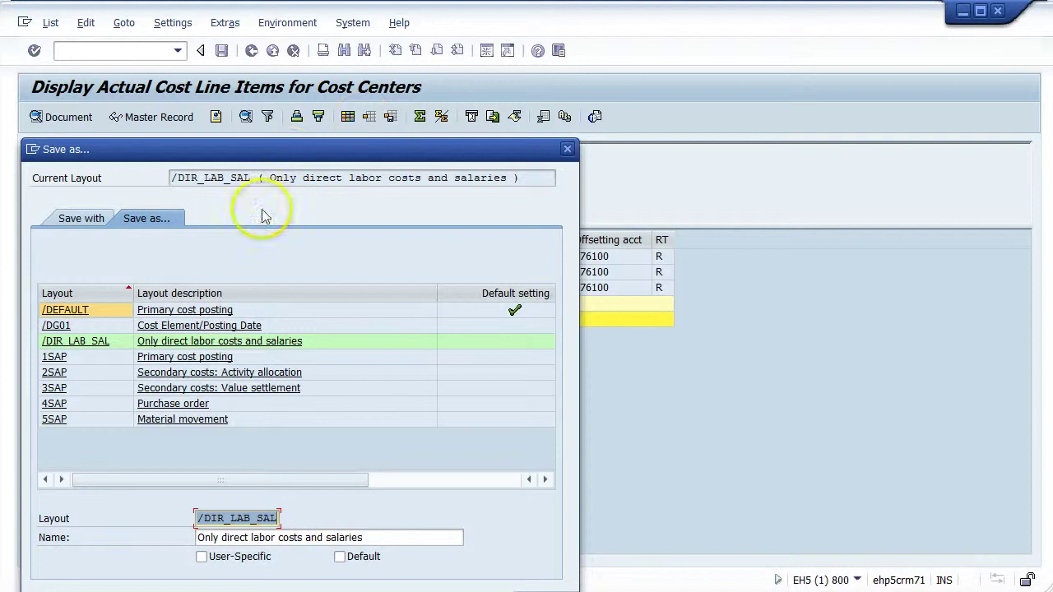
left_click(181, 157)
left_click(141, 234)
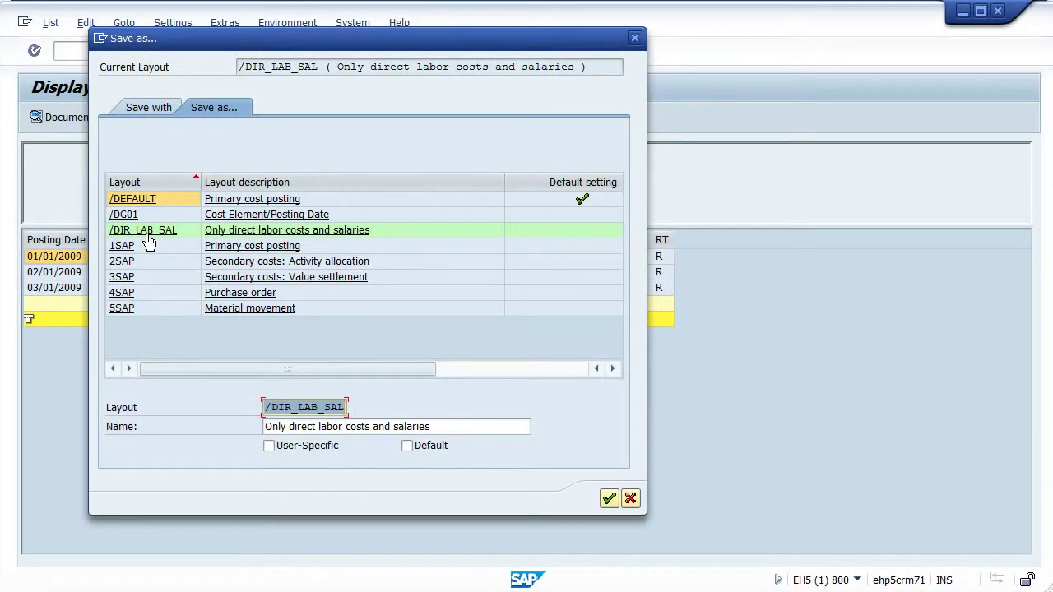
left_click(265, 407)
left_click(312, 334)
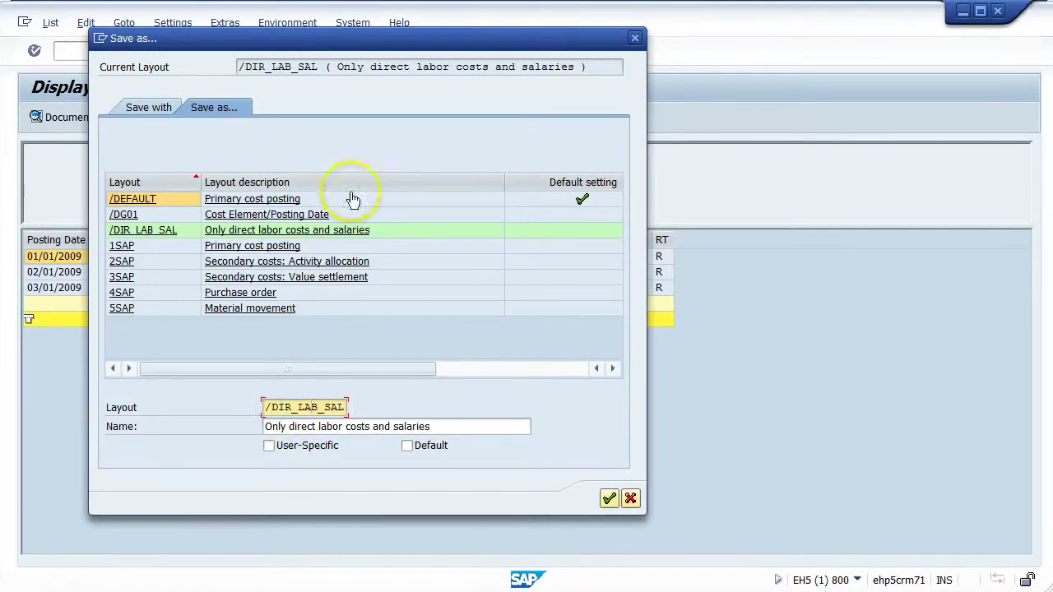
left_click_drag(274, 47, 535, 43)
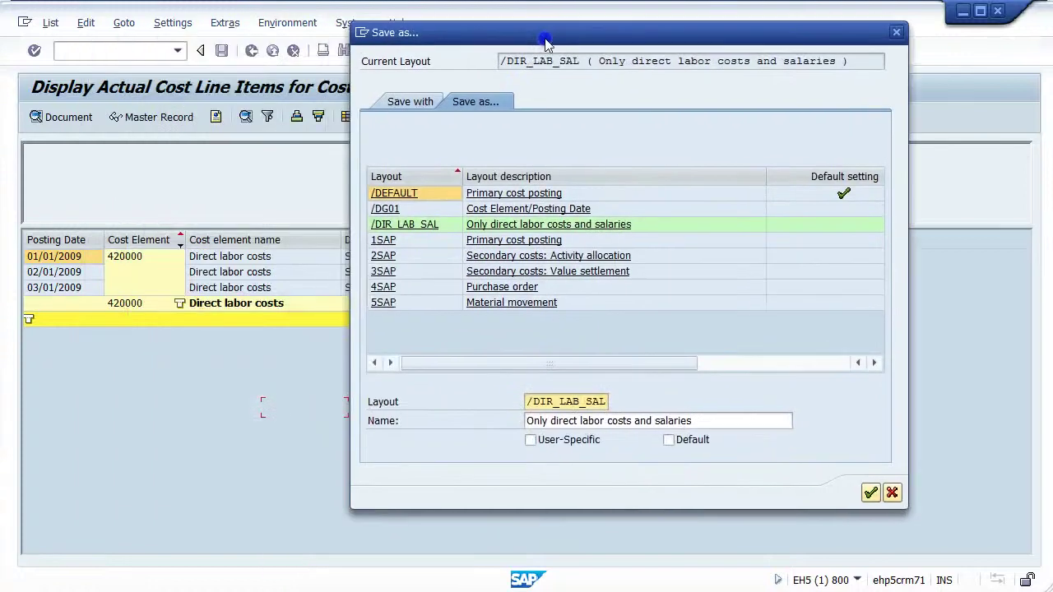
left_click(601, 418)
key("Delete")
key("Delete")
key("Delete")
key("Delete")
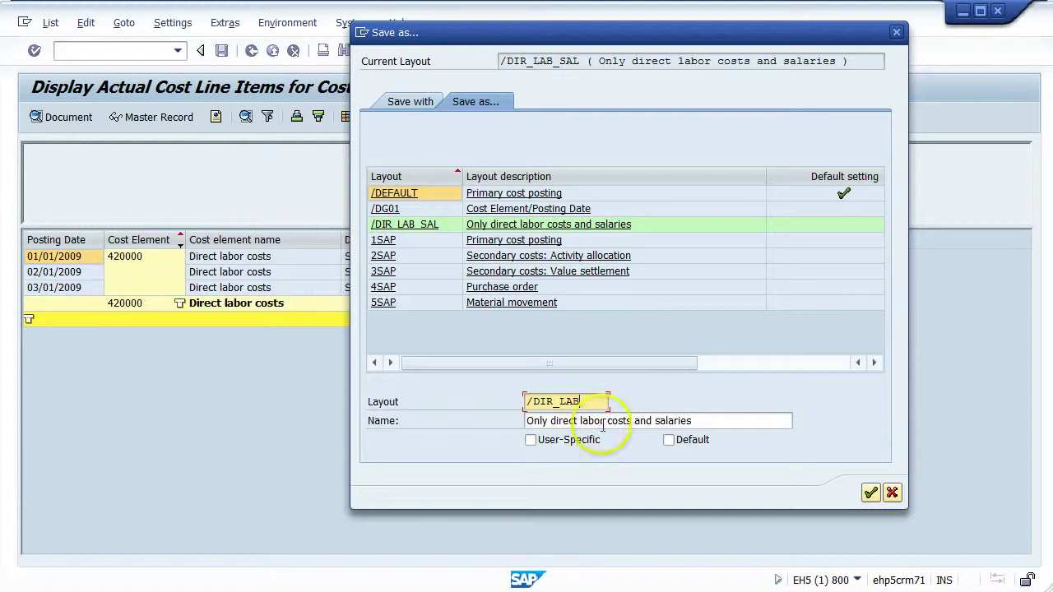
Shorten the layout name to "Only direct labor costs", make it User-Specific and Default, and try to save it.
left_click_drag(635, 424, 732, 420)
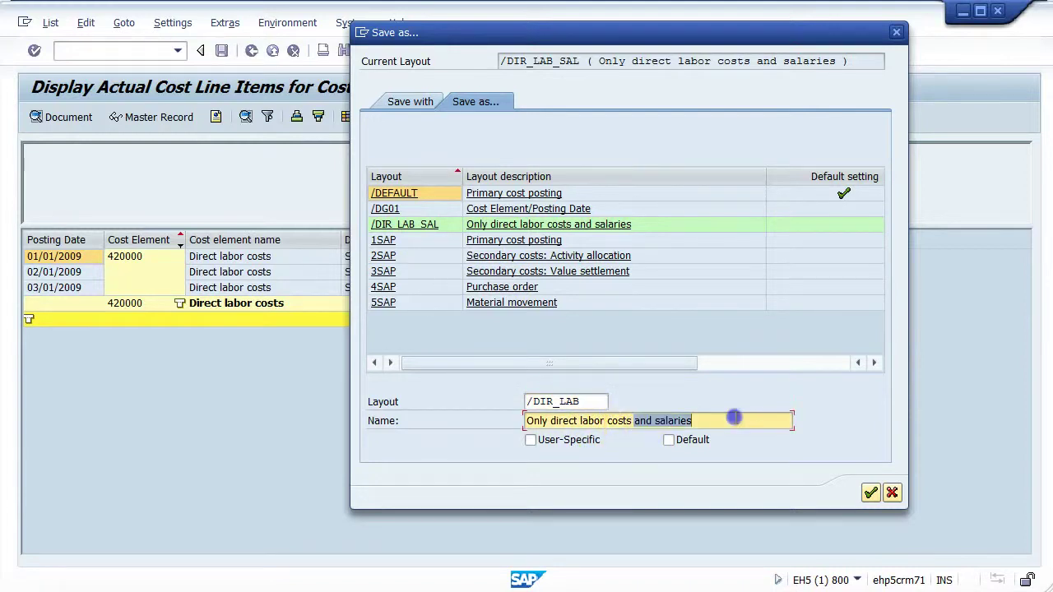
key("Delete")
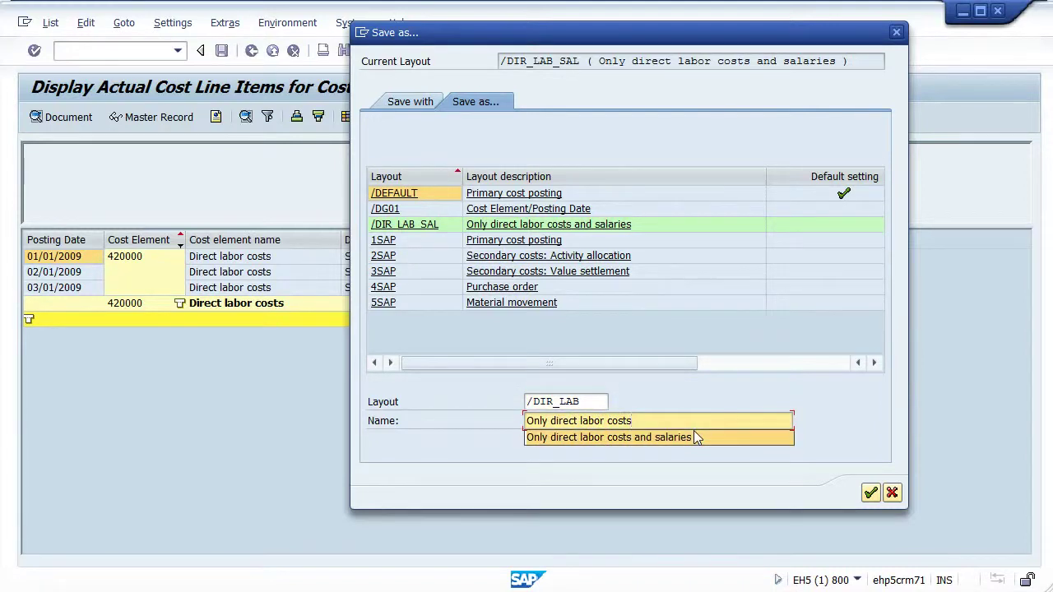
left_click(654, 403)
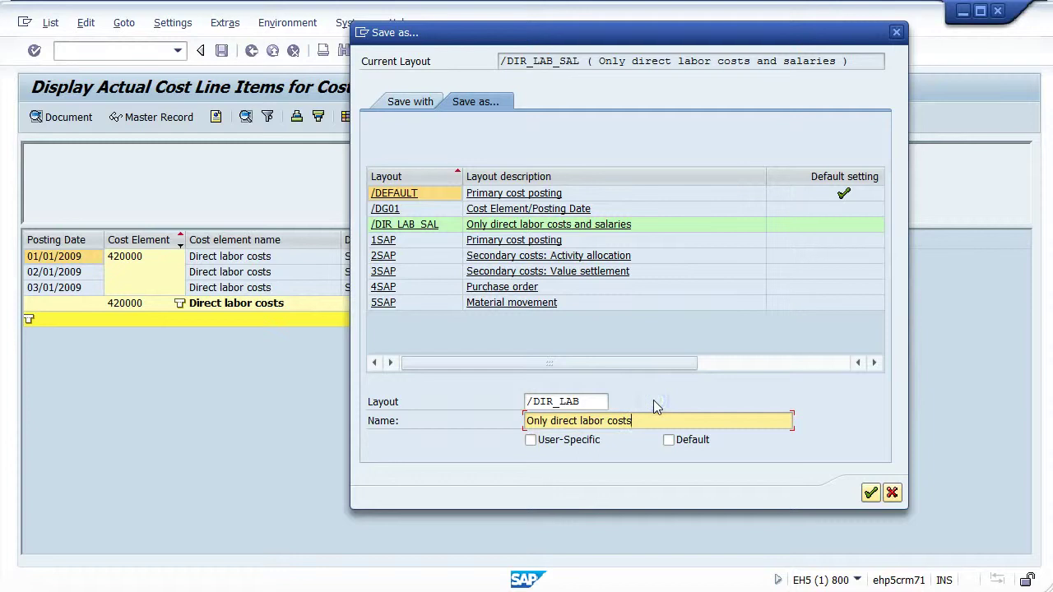
left_click(531, 441)
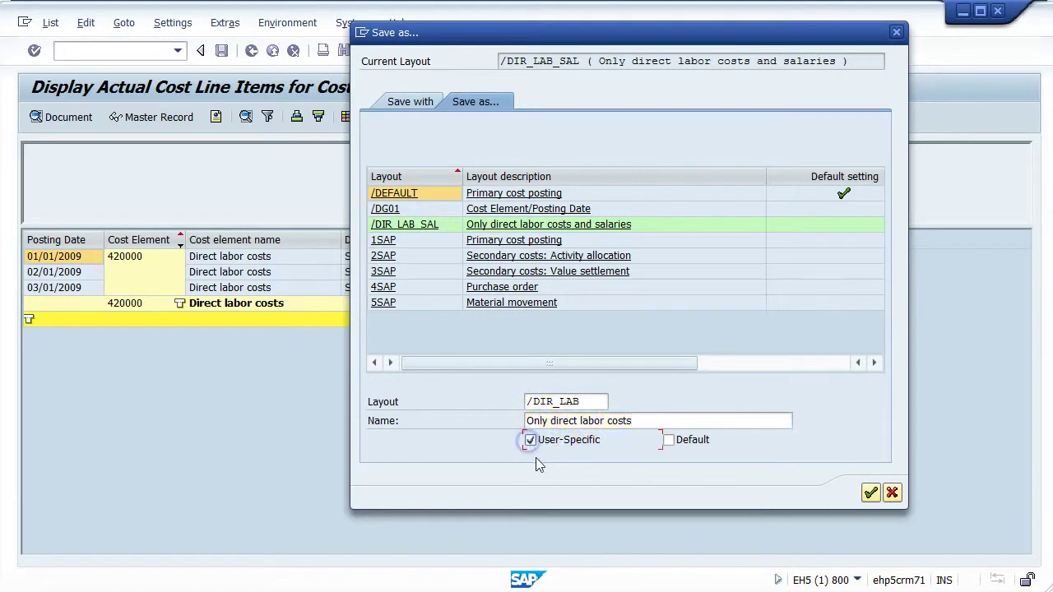
left_click(669, 444)
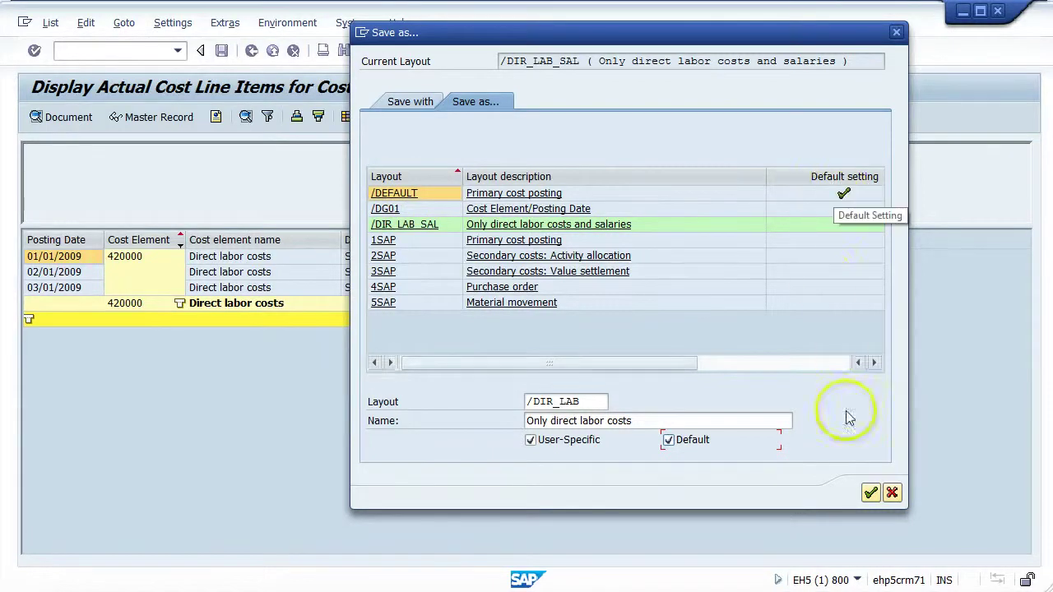
left_click(871, 492)
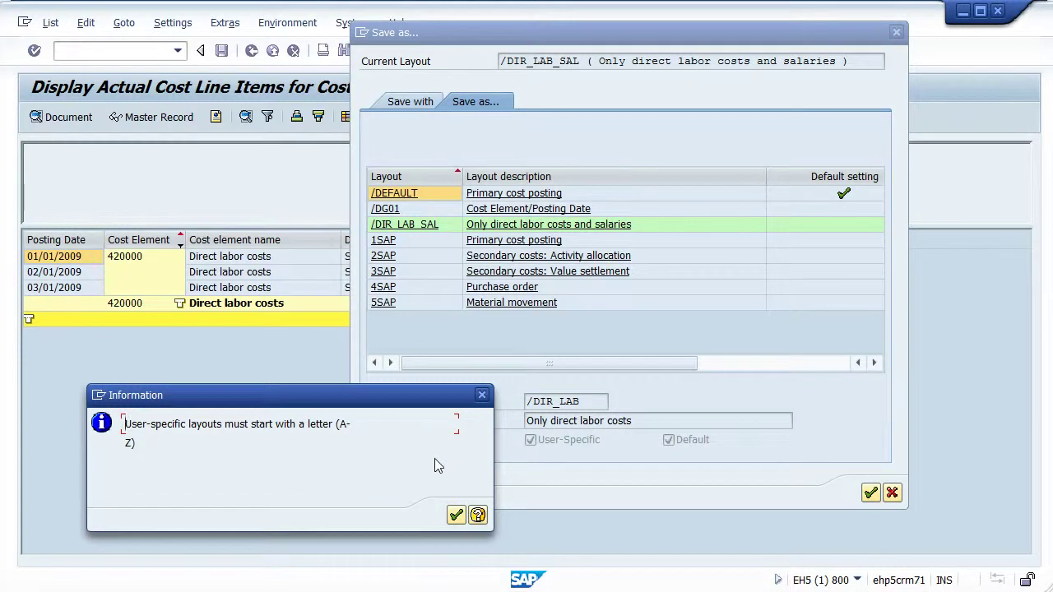
Dismiss the information message, remove the leading slash so the layout ID is DIR_LAB, and save the layout.
left_click_drag(235, 404, 168, 272)
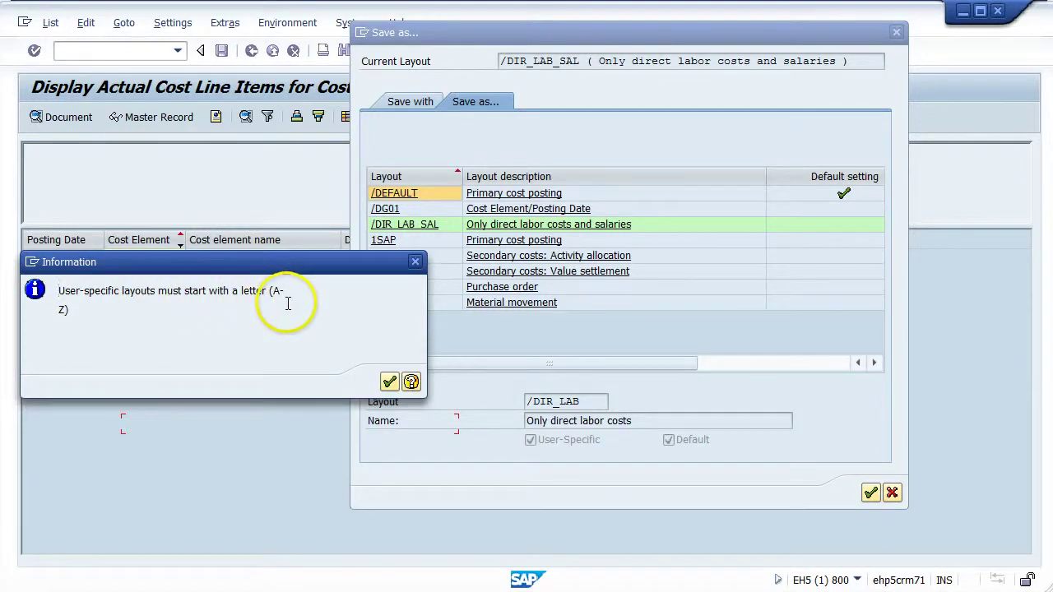
left_click(389, 381)
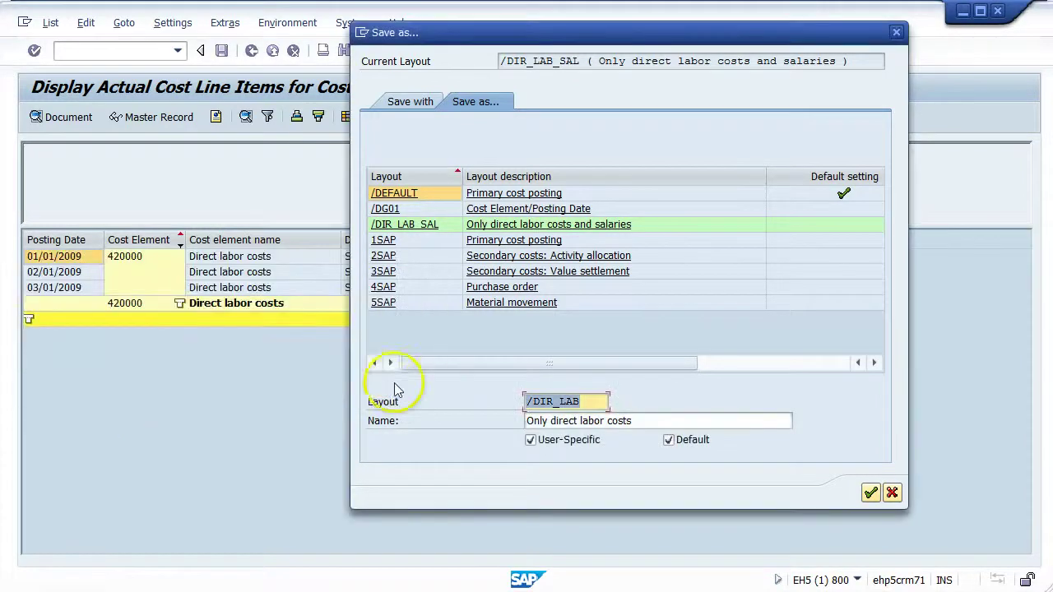
left_click(532, 402)
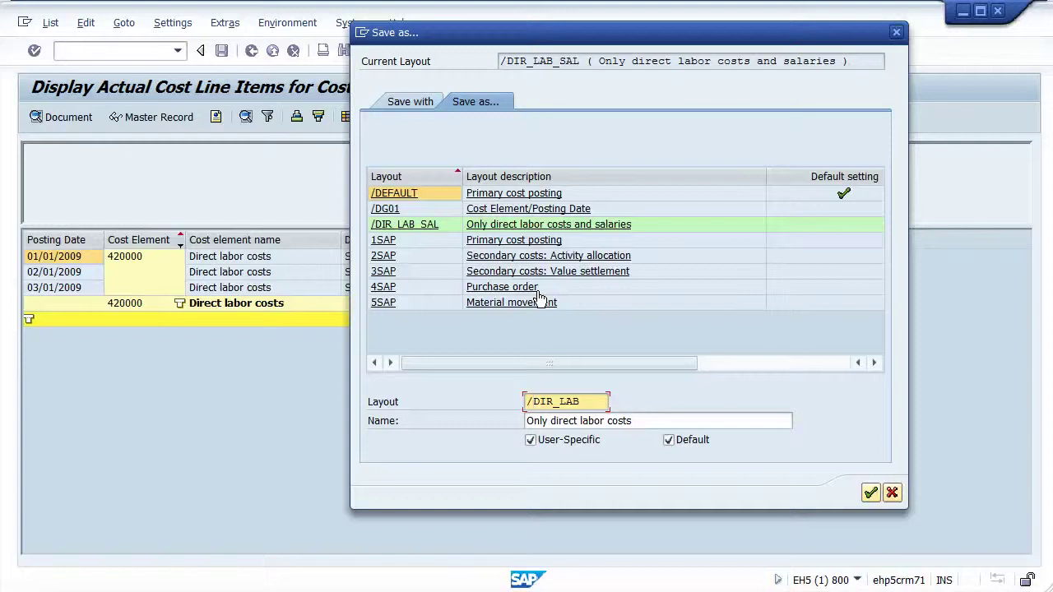
key("BackSpace")
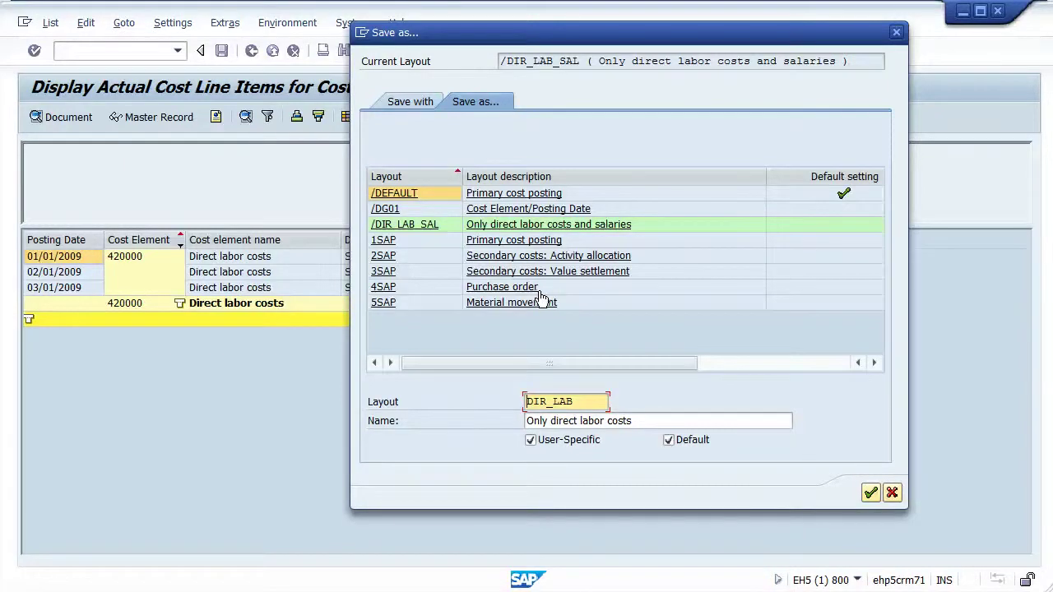
left_click(870, 492)
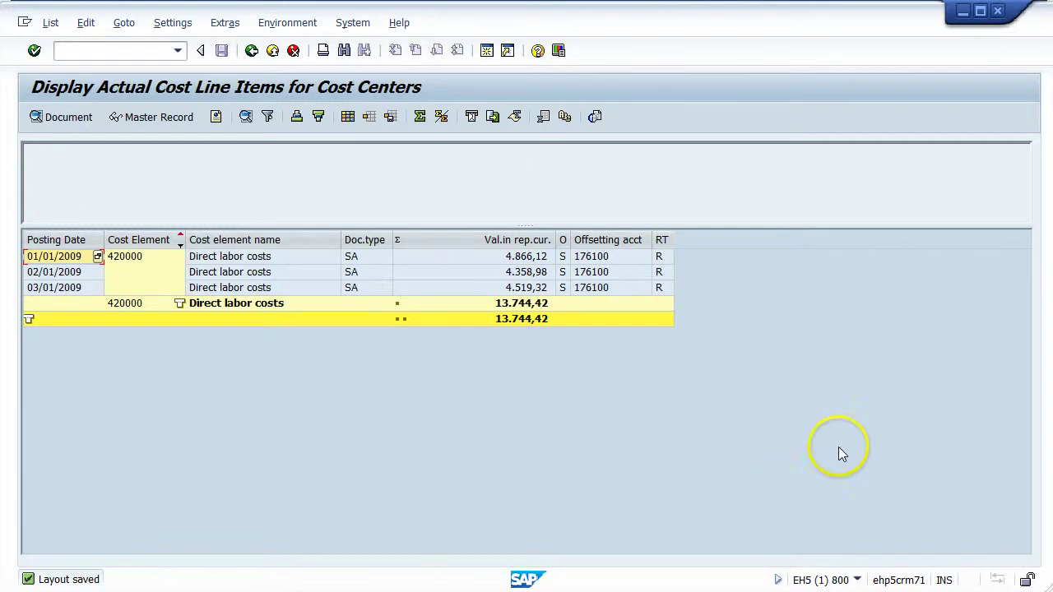
Open the layout selection and restrict the list to User-specific layouts to check the default setting of DIR_LAB.
left_click(369, 117)
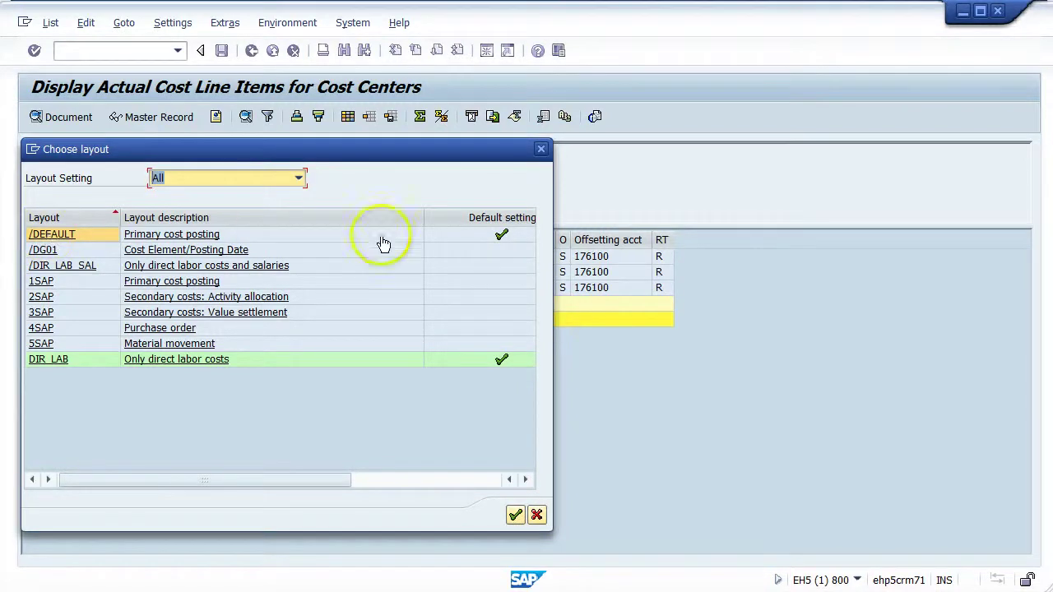
left_click(298, 178)
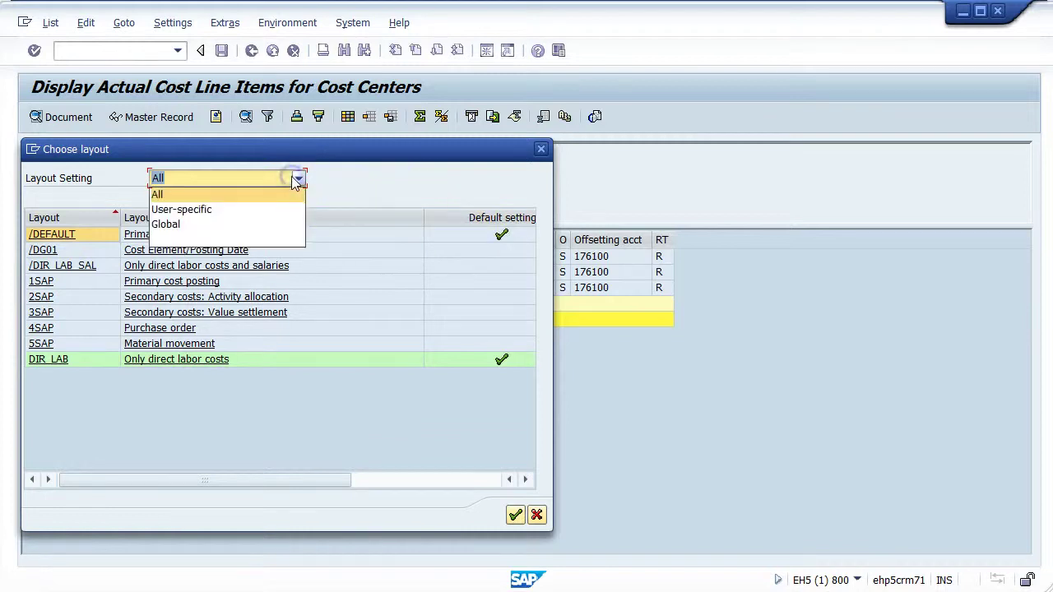
left_click(250, 209)
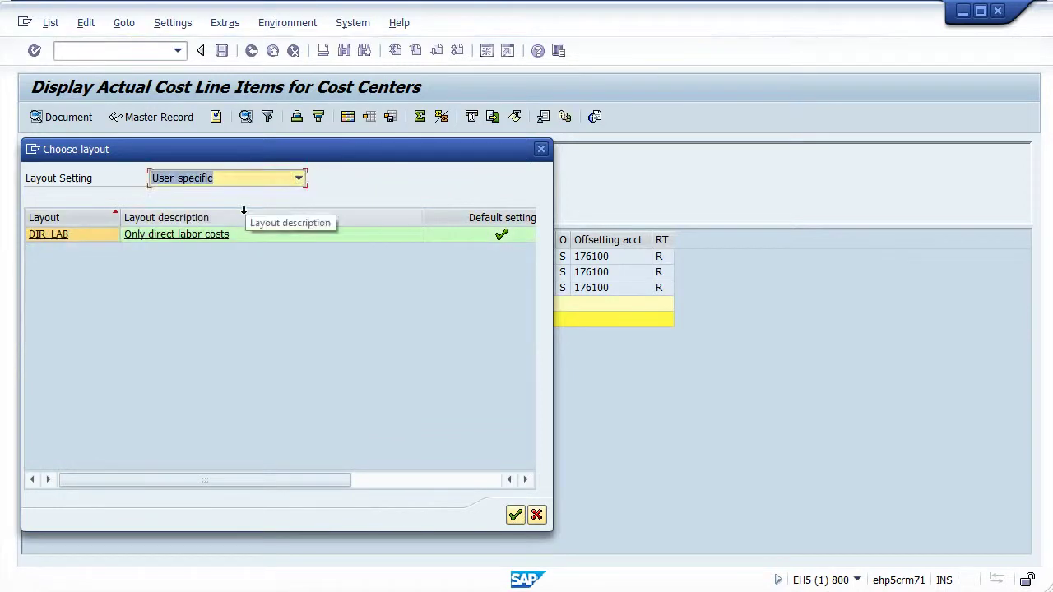
mouse_move(82, 235)
left_mouse_down()
mouse_move(40, 245)
mouse_move(445, 243)
left_mouse_up()
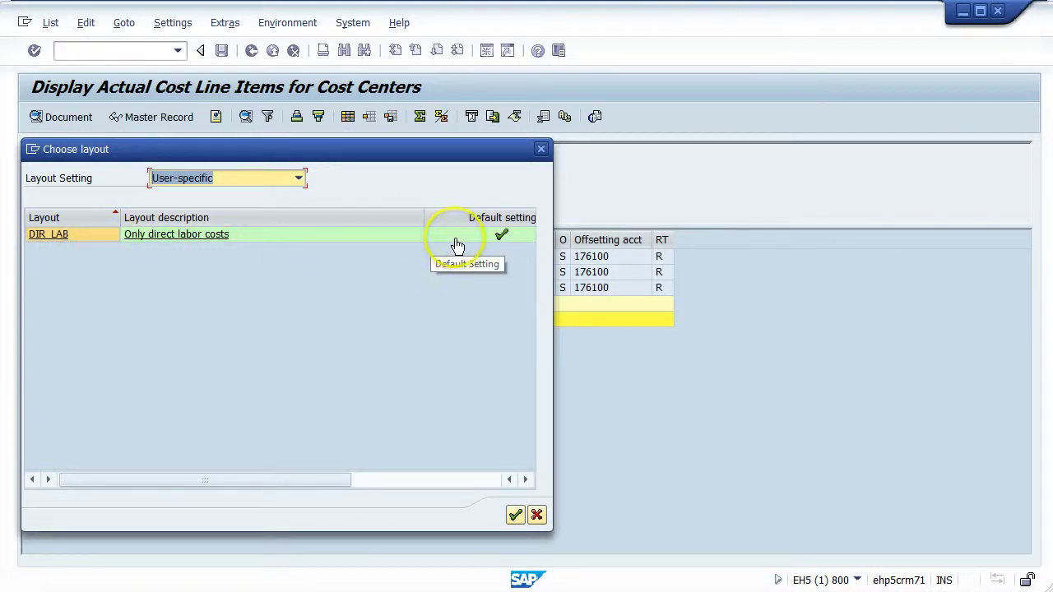
Review the Global layouts, set the layout list back to All, and confirm the layout selection.
left_click(298, 179)
left_click(206, 225)
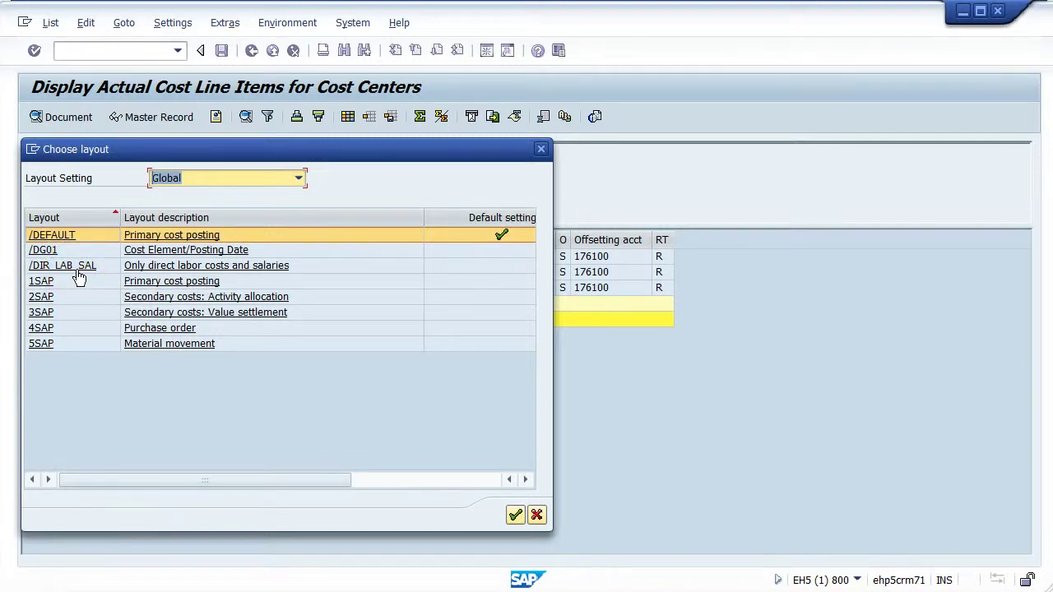
left_click(297, 178)
left_click(247, 197)
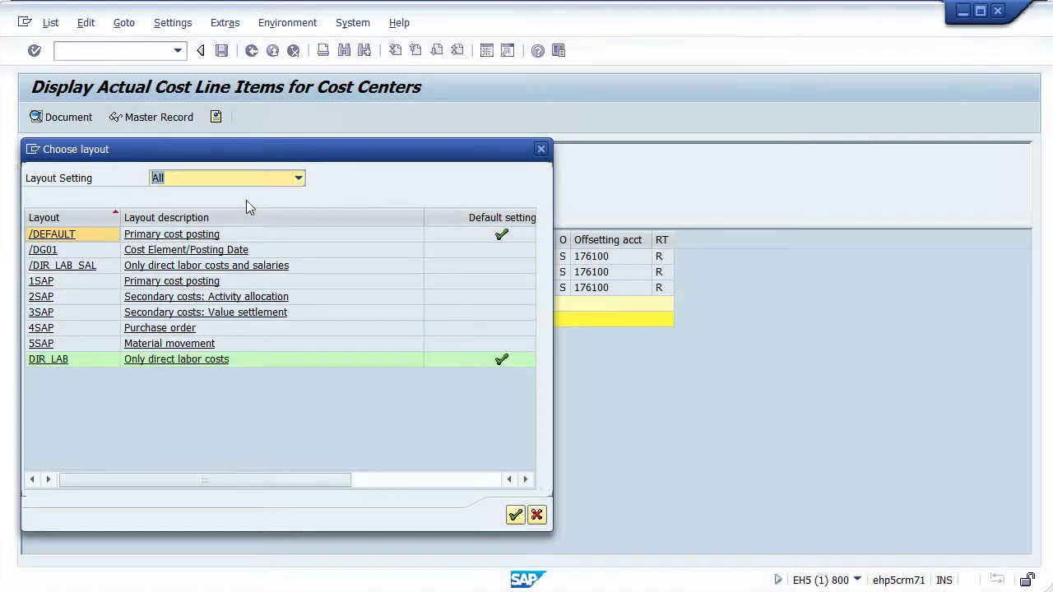
left_click(514, 515)
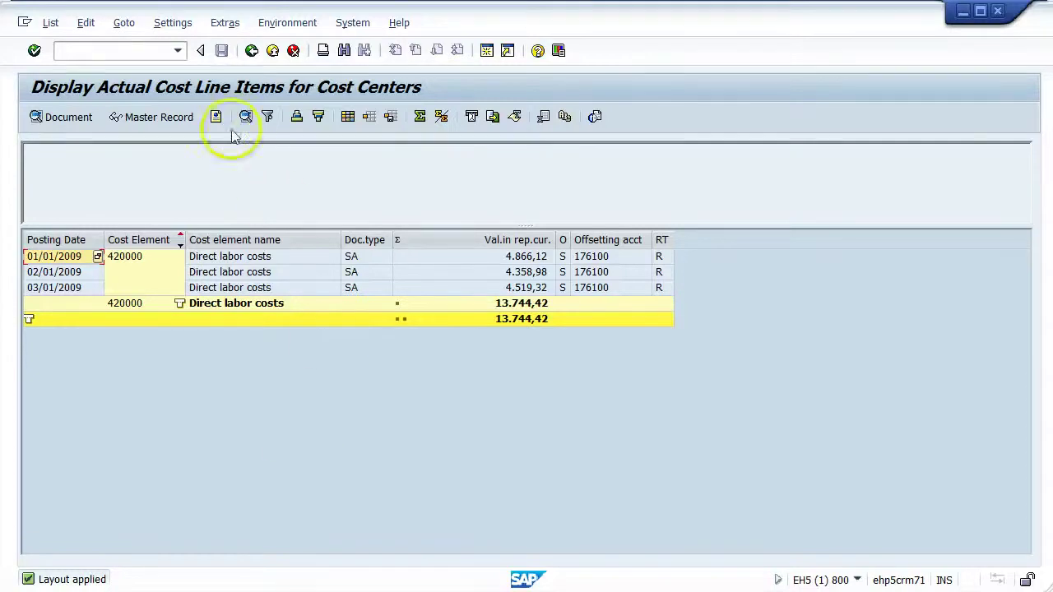
Delete the user layout DIR_LAB in layout management and save the change while switching to the standard layouts.
left_click(173, 24)
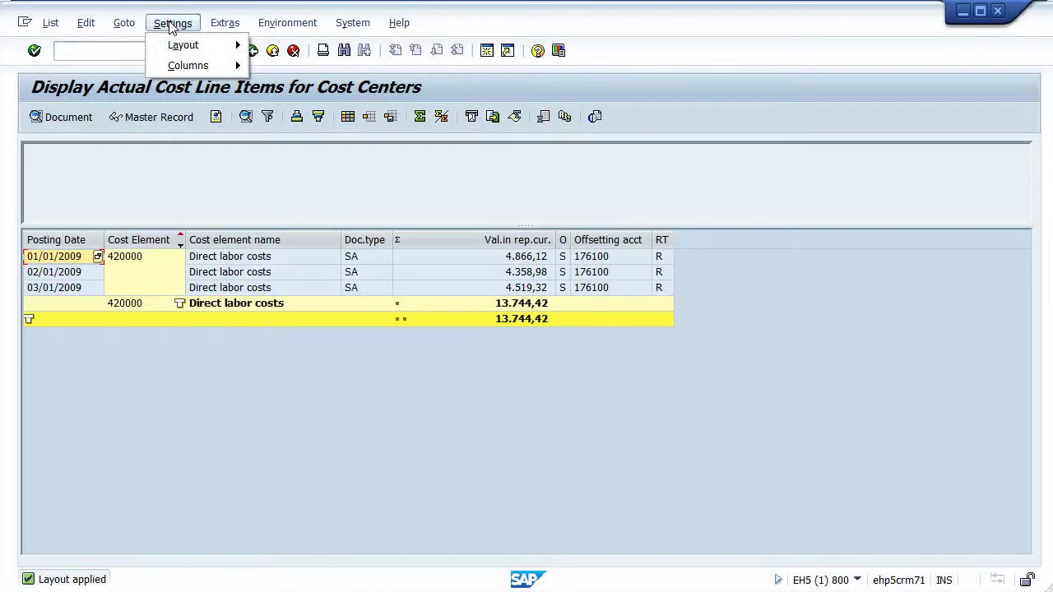
mouse_move(175, 49)
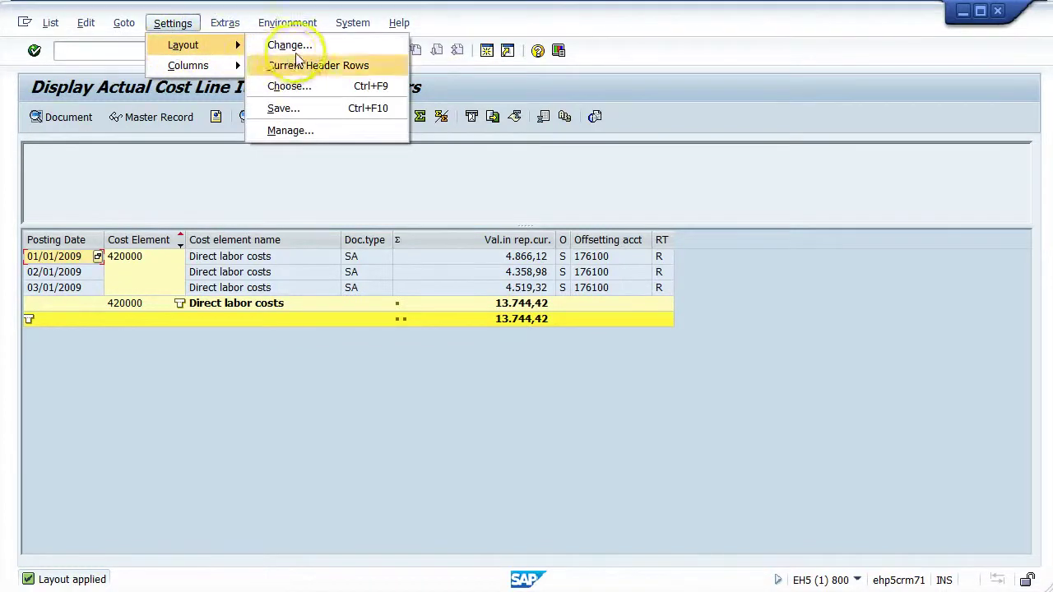
left_click(290, 131)
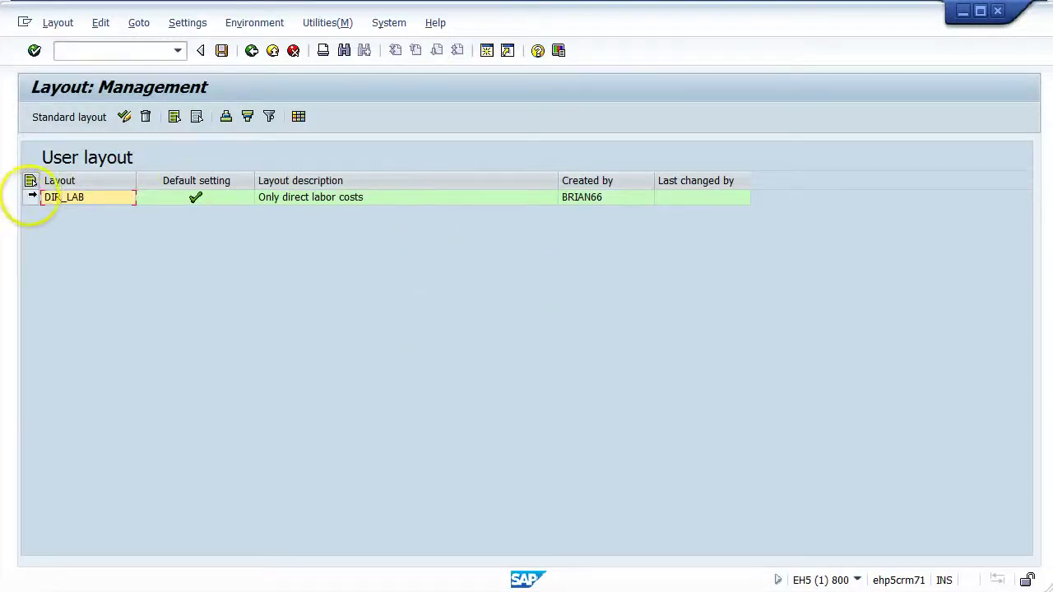
left_click(26, 199)
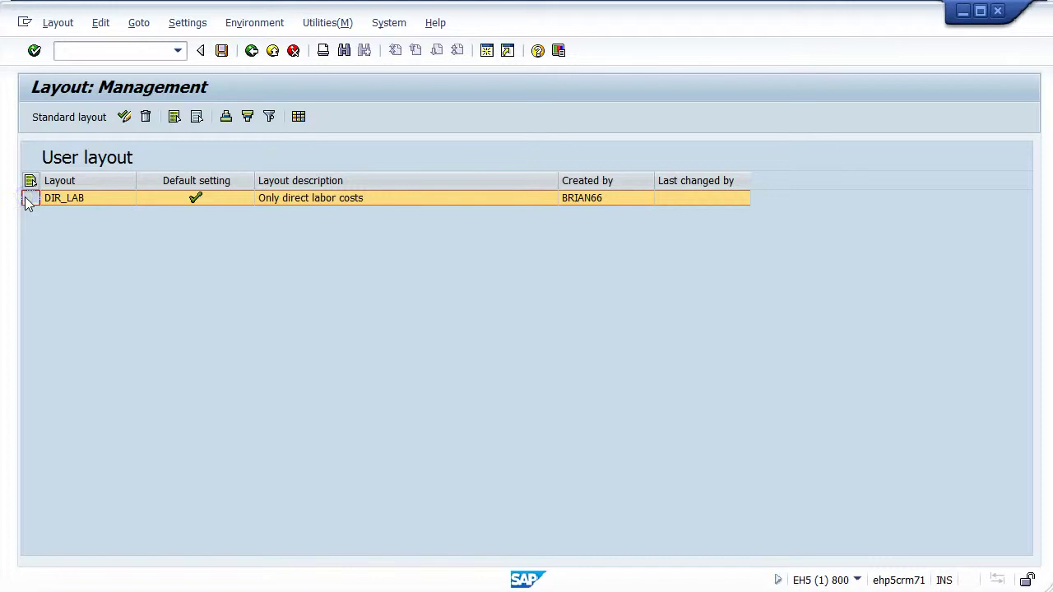
left_click(147, 118)
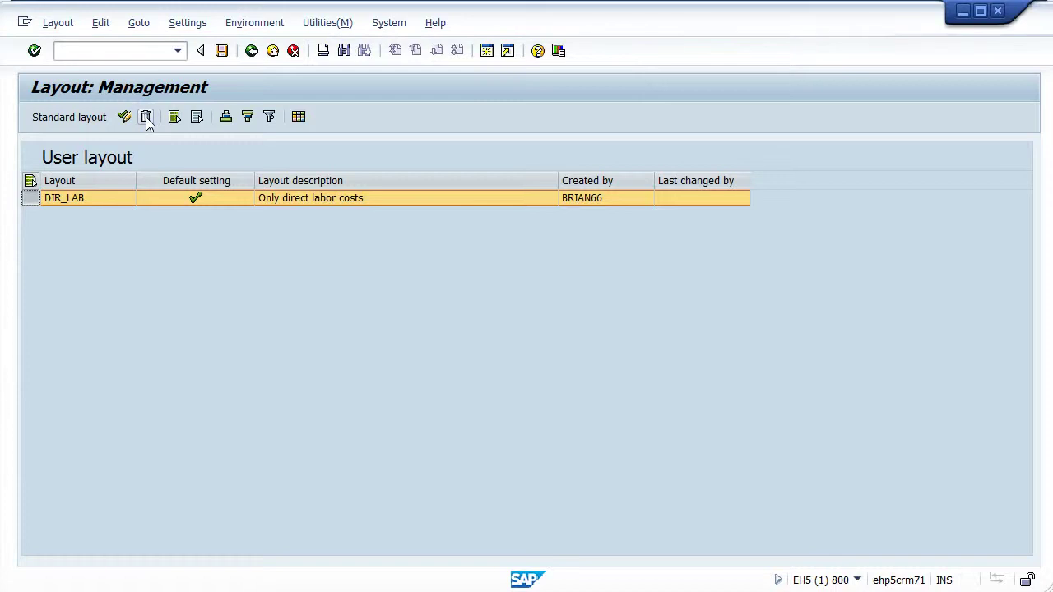
left_click(139, 317)
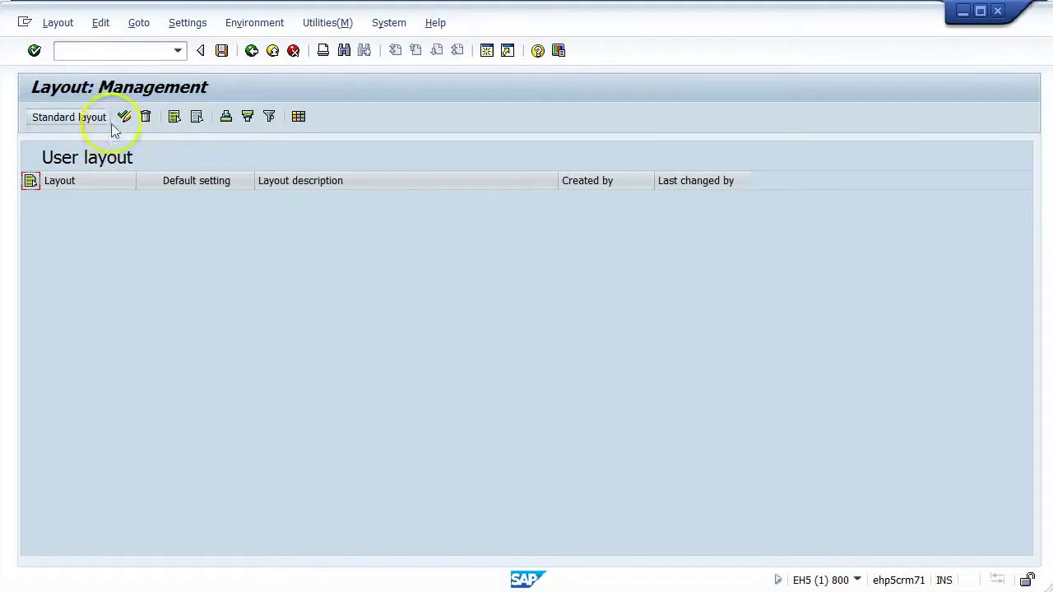
left_click(68, 116)
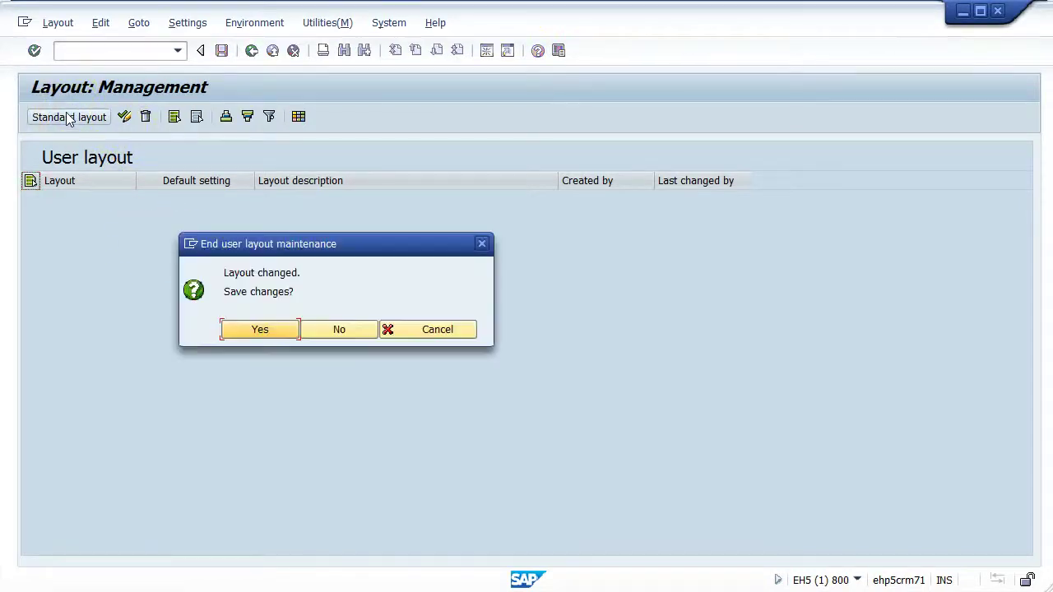
left_click(247, 329)
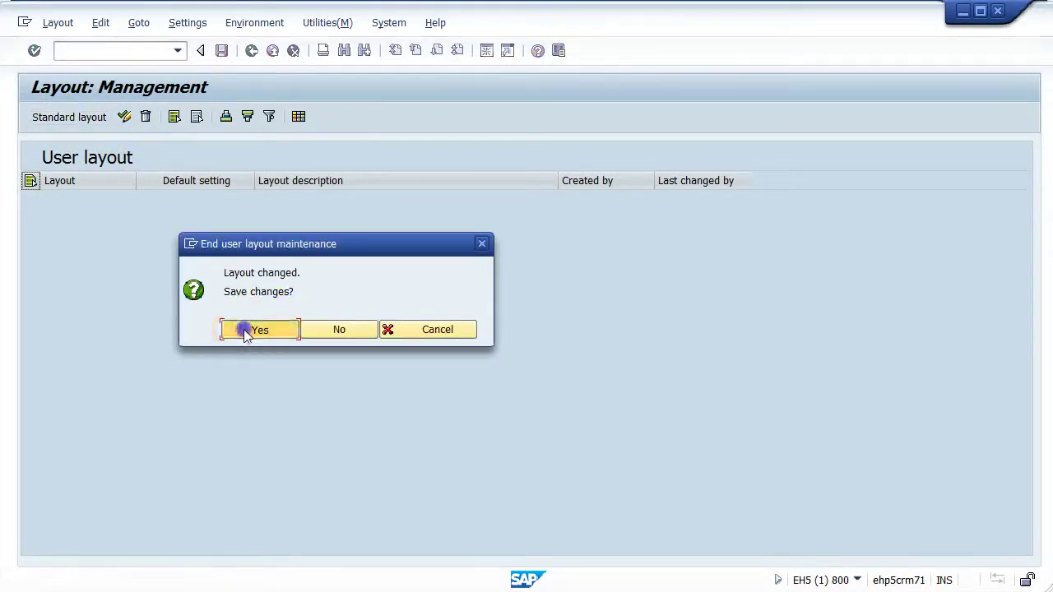